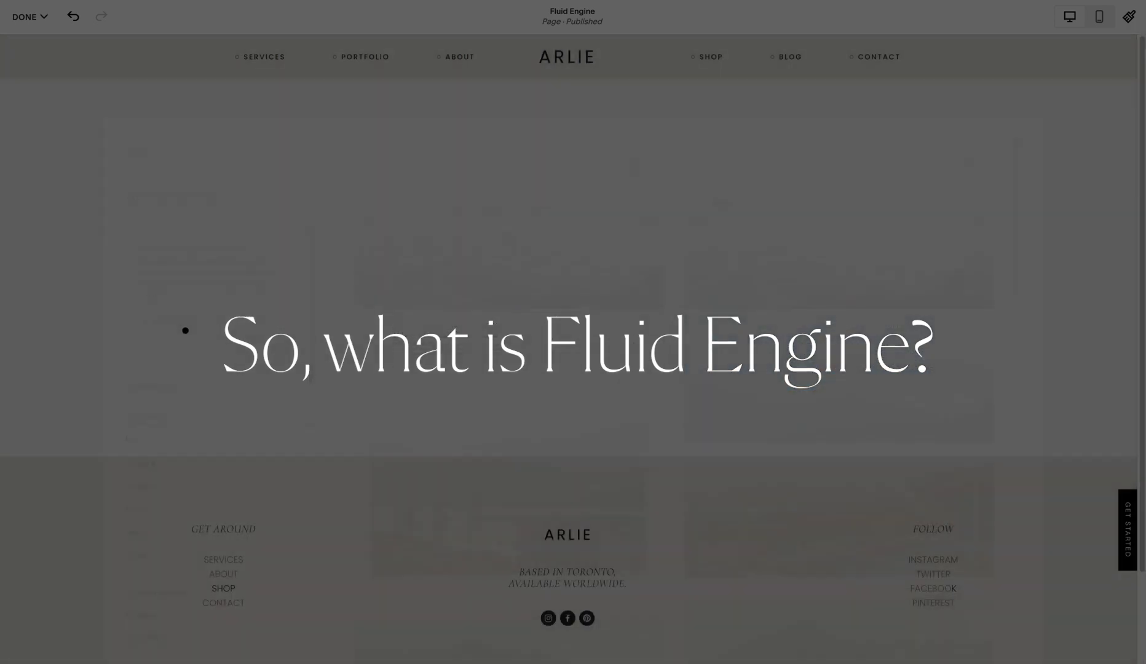
Add an image block near the middle of the section and upload pexels-marina-podrez-11674118.jpg to it
{"action": "left_click", "coordinate": [56, 111]}
{"action": "left_click_drag", "start_coordinate": [66, 187], "coordinate": [432, 212]}
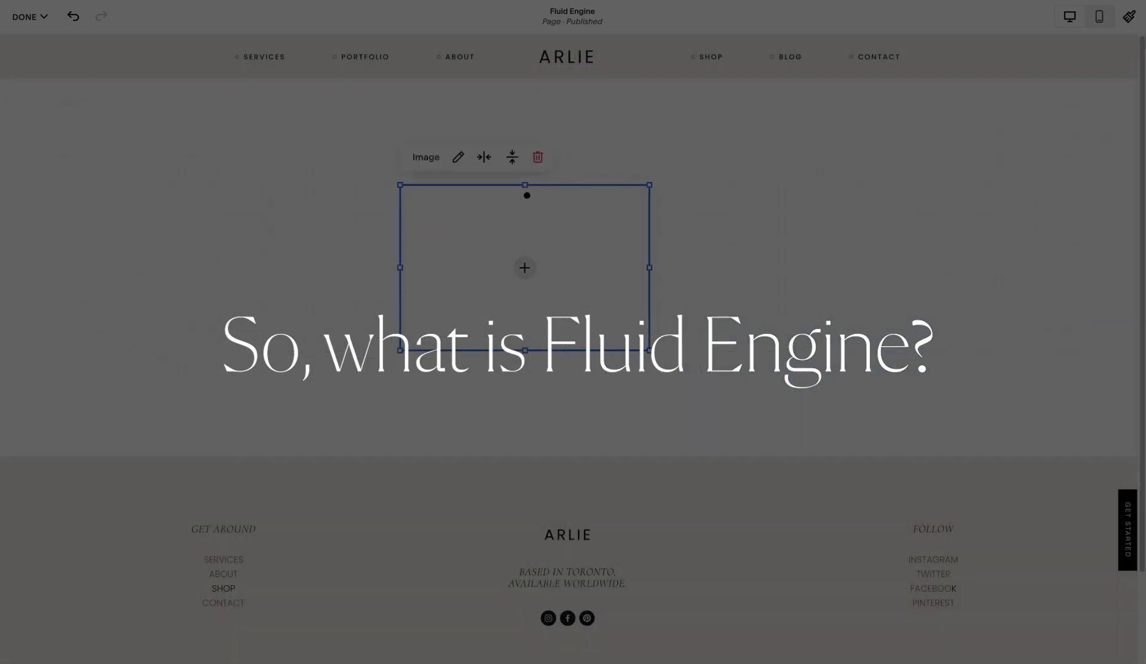
{"action": "left_click", "coordinate": [456, 158]}
{"action": "left_click", "coordinate": [760, 253]}
{"action": "left_click", "coordinate": [773, 285]}
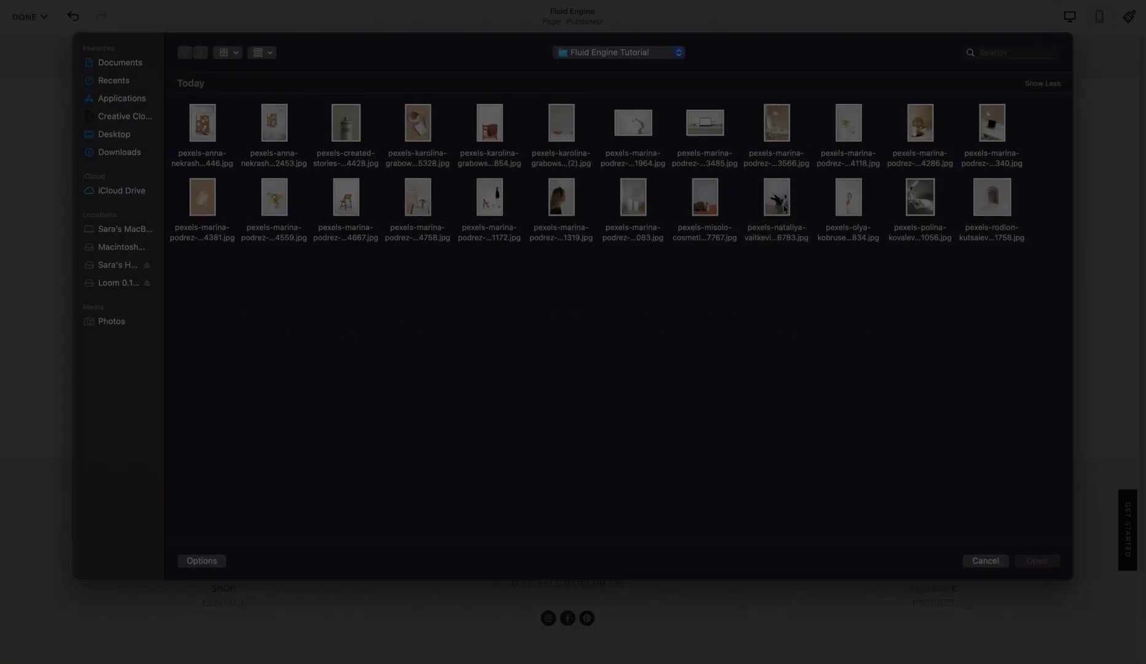
{"action": "double_click", "coordinate": [841, 123]}
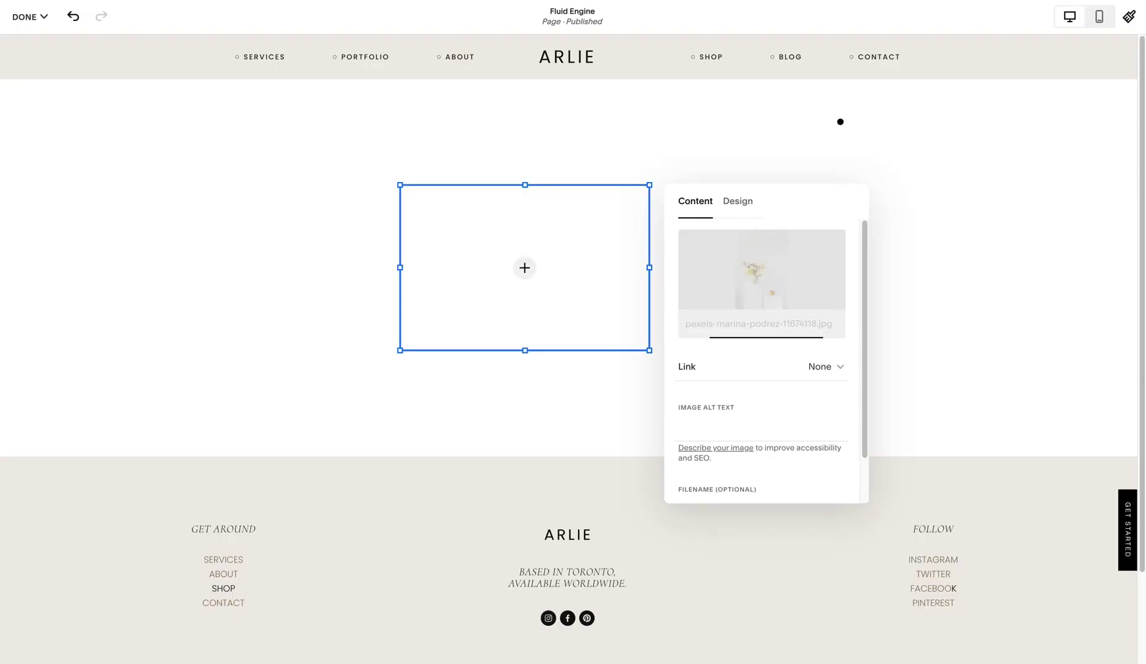
Set the flower image to Fill, stretch its block downward into a tall portrait, and move it up one grid row
{"action": "left_click", "coordinate": [735, 201]}
{"action": "left_click", "coordinate": [765, 246]}
{"action": "left_click_drag", "start_coordinate": [529, 352], "coordinate": [537, 542]}
{"action": "left_click_drag", "start_coordinate": [555, 379], "coordinate": [560, 350]}
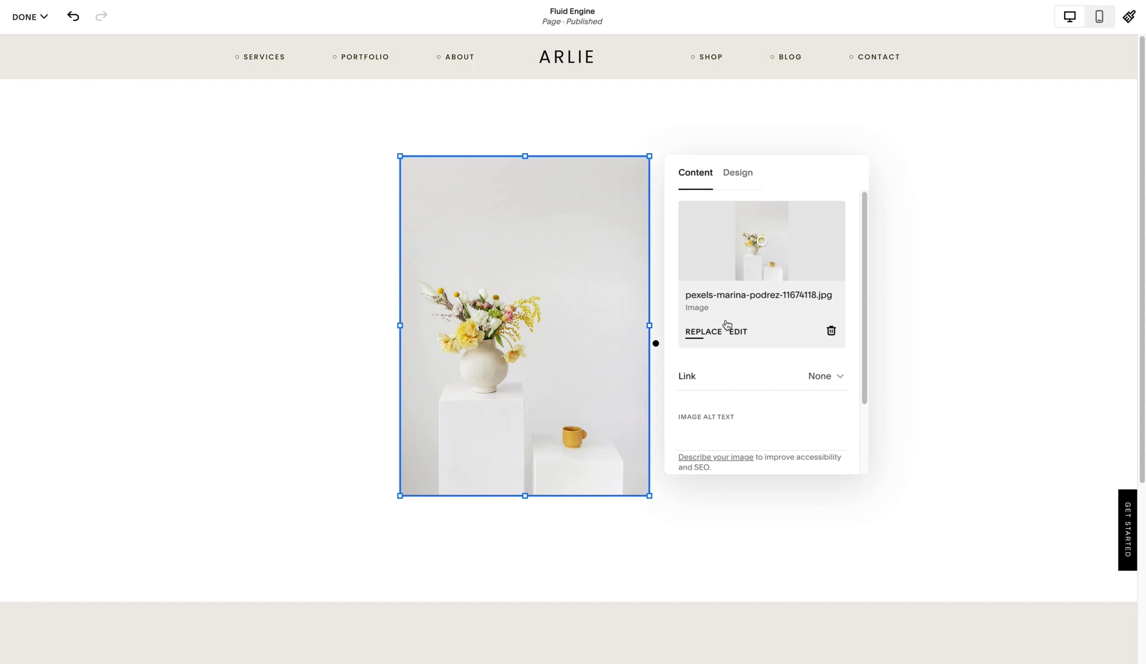
{"action": "left_click", "coordinate": [278, 217]}
Add a second image block overlapping the flower image's right side and upload the pexels-created-stories bottle photo ending in 4428.jpg
{"action": "left_click", "coordinate": [49, 108]}
{"action": "left_click", "coordinate": [74, 186]}
{"action": "left_click_drag", "start_coordinate": [189, 194], "coordinate": [692, 266]}
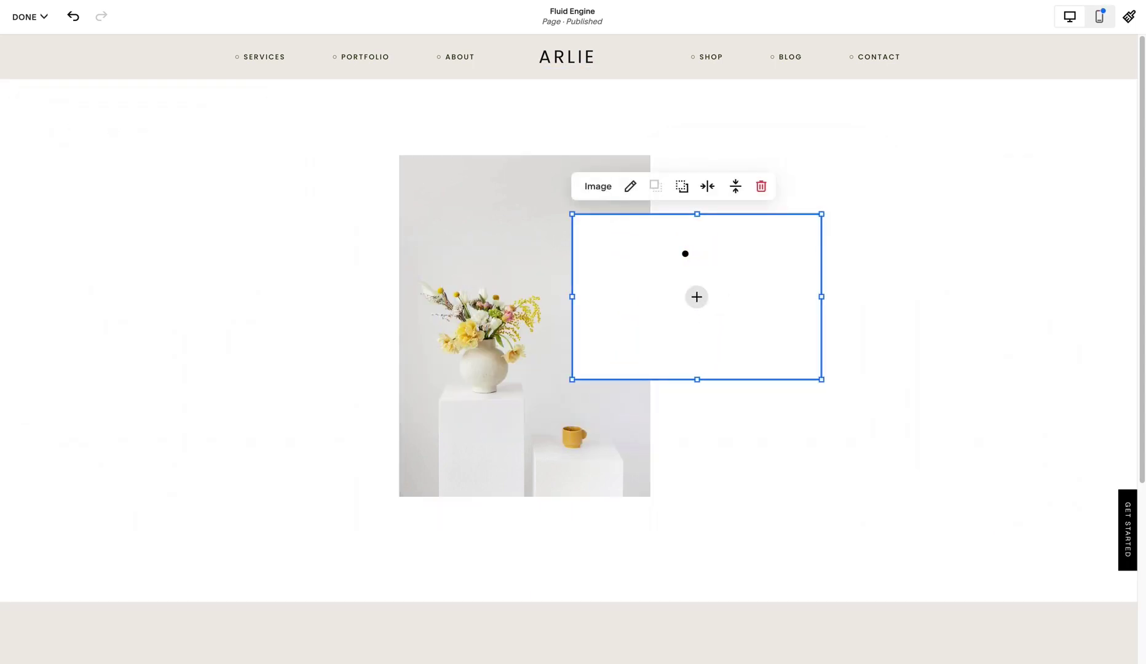
{"action": "left_click", "coordinate": [630, 186]}
{"action": "left_click", "coordinate": [935, 285]}
{"action": "left_click", "coordinate": [910, 317]}
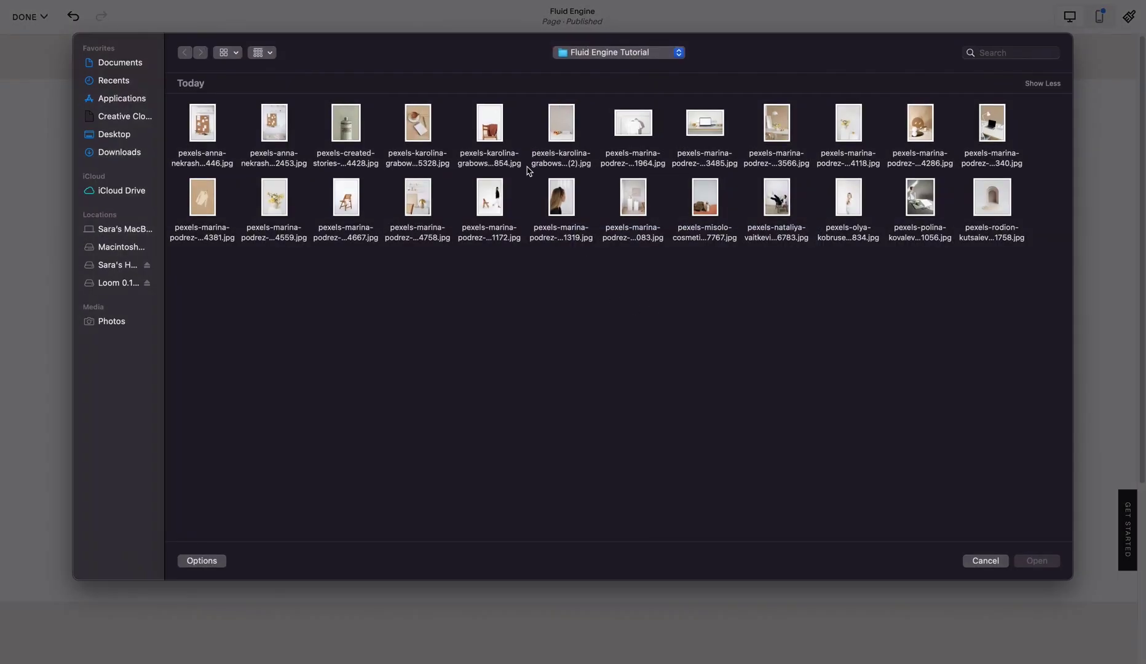
{"action": "double_click", "coordinate": [342, 123]}
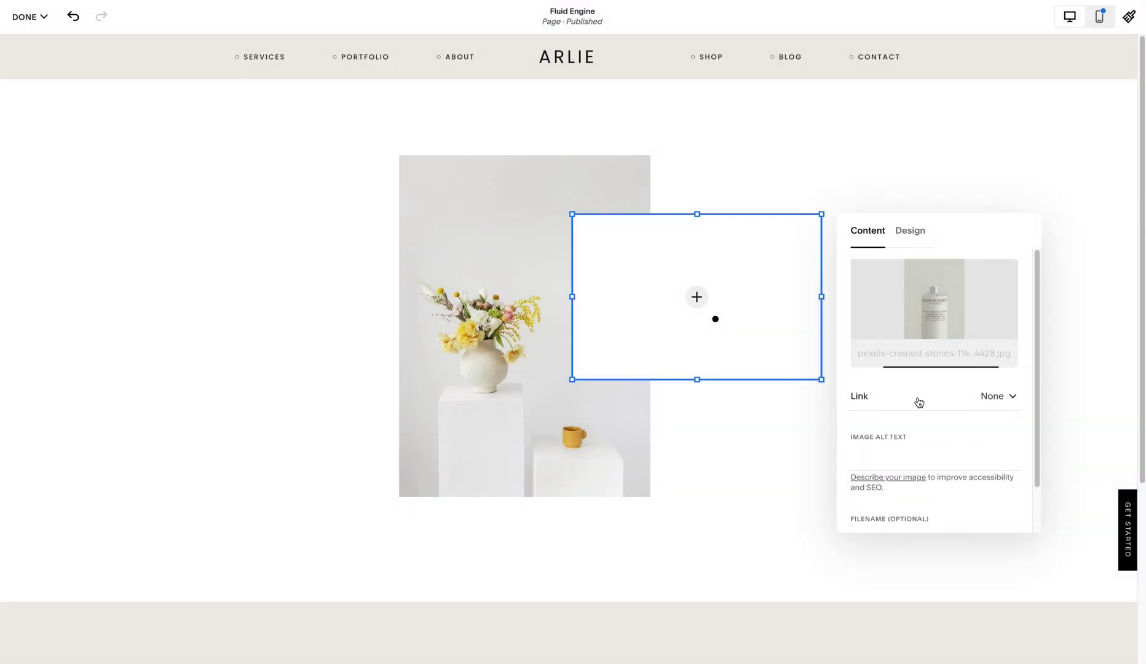
Set the bottle image to Fill so it covers its whole block
{"action": "left_click", "coordinate": [910, 230]}
{"action": "left_click", "coordinate": [939, 276]}
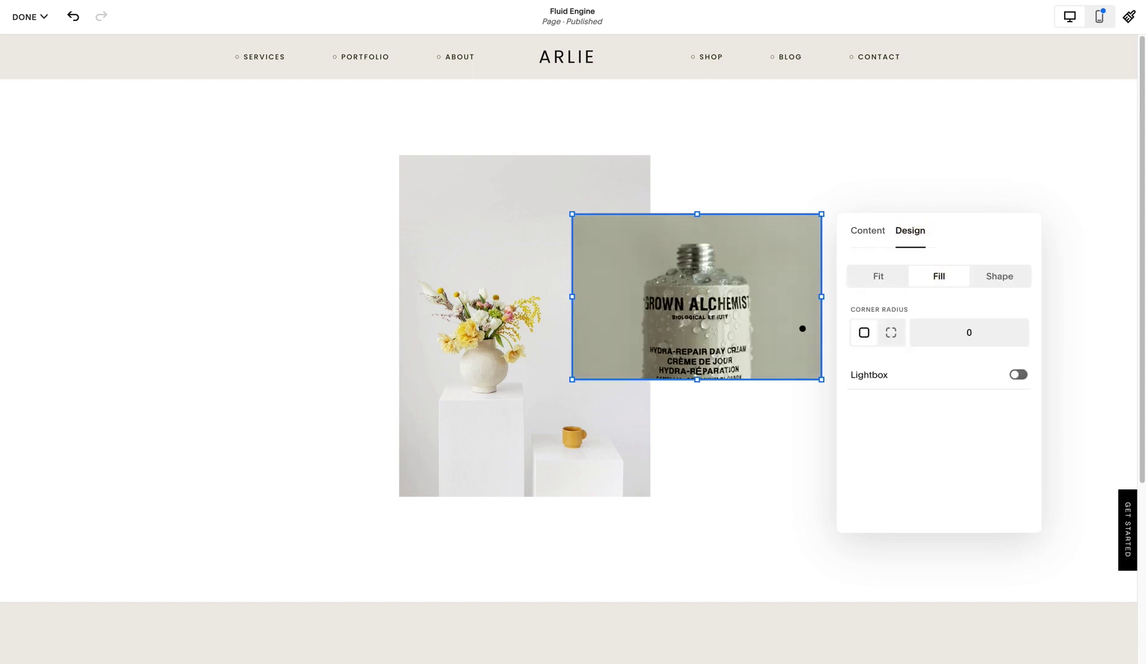
{"action": "left_click", "coordinate": [810, 163]}
Add a text block just below the bottle image, overlapping the flower image's edge, with the text "Heart-Led Design"
{"action": "left_click", "coordinate": [57, 107]}
{"action": "left_click", "coordinate": [87, 190]}
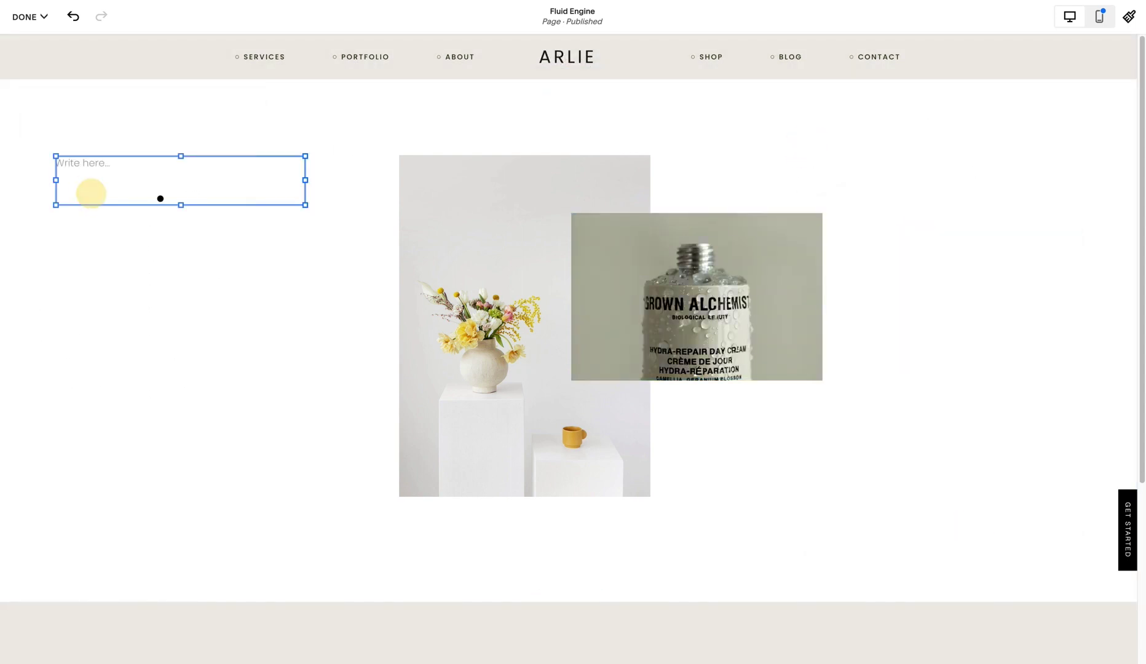
{"action": "left_click", "coordinate": [207, 179]}
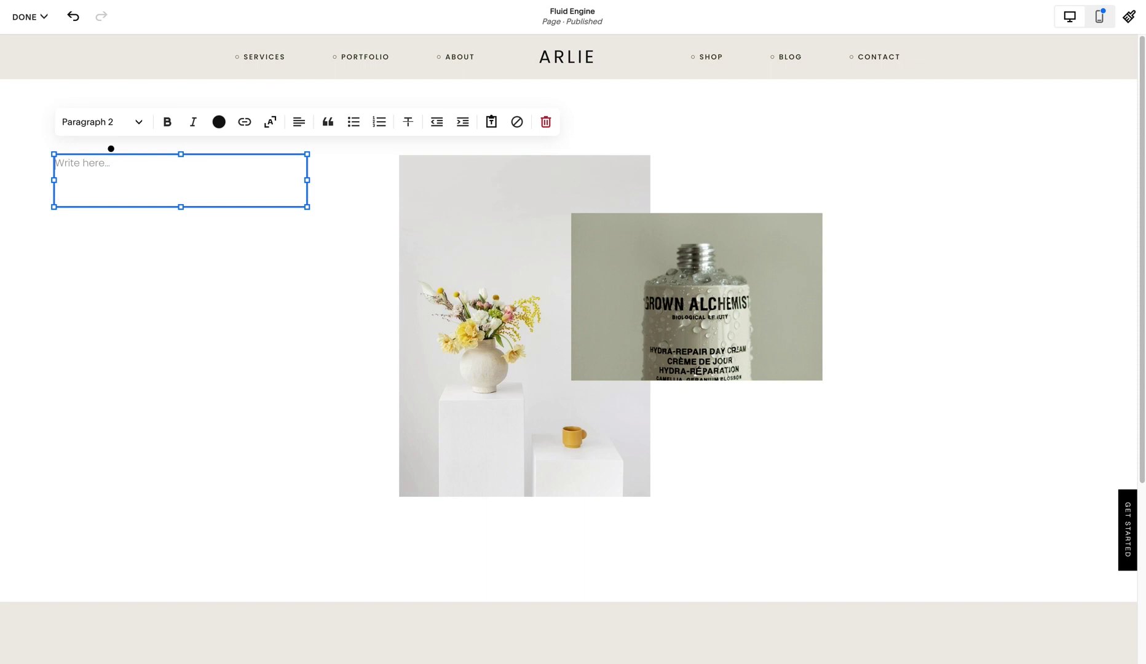
{"action": "left_click_drag", "start_coordinate": [101, 154], "coordinate": [620, 427]}
{"action": "left_click", "coordinate": [662, 427]}
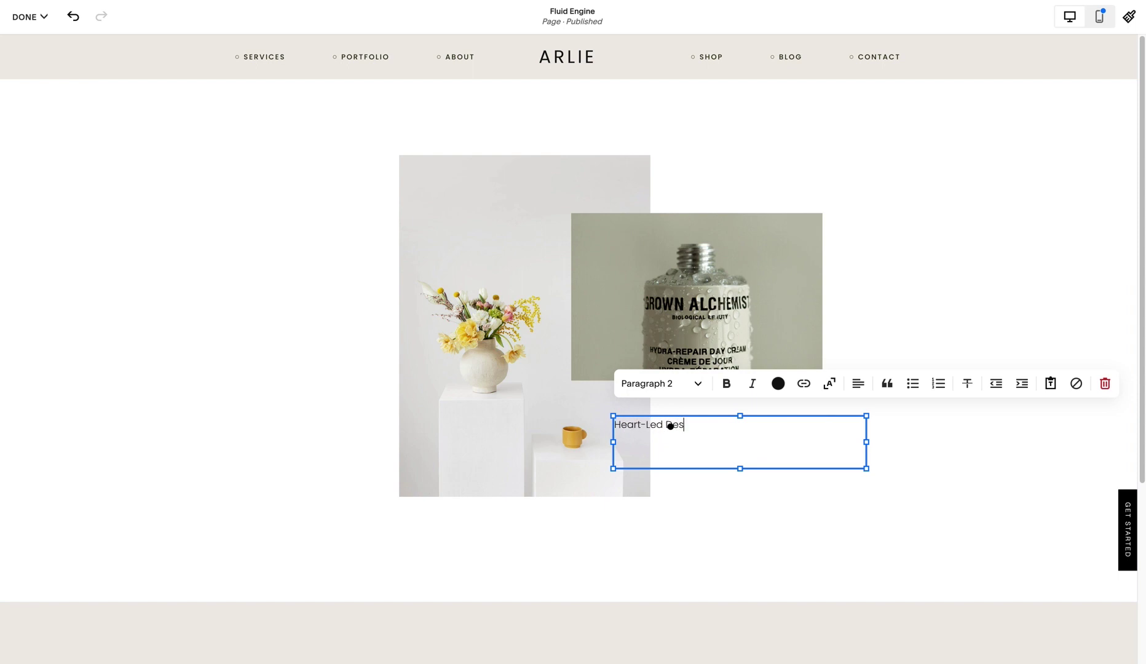
Format the "Heart-Led Design" text as Heading 1
{"action": "left_click", "coordinate": [646, 384]}
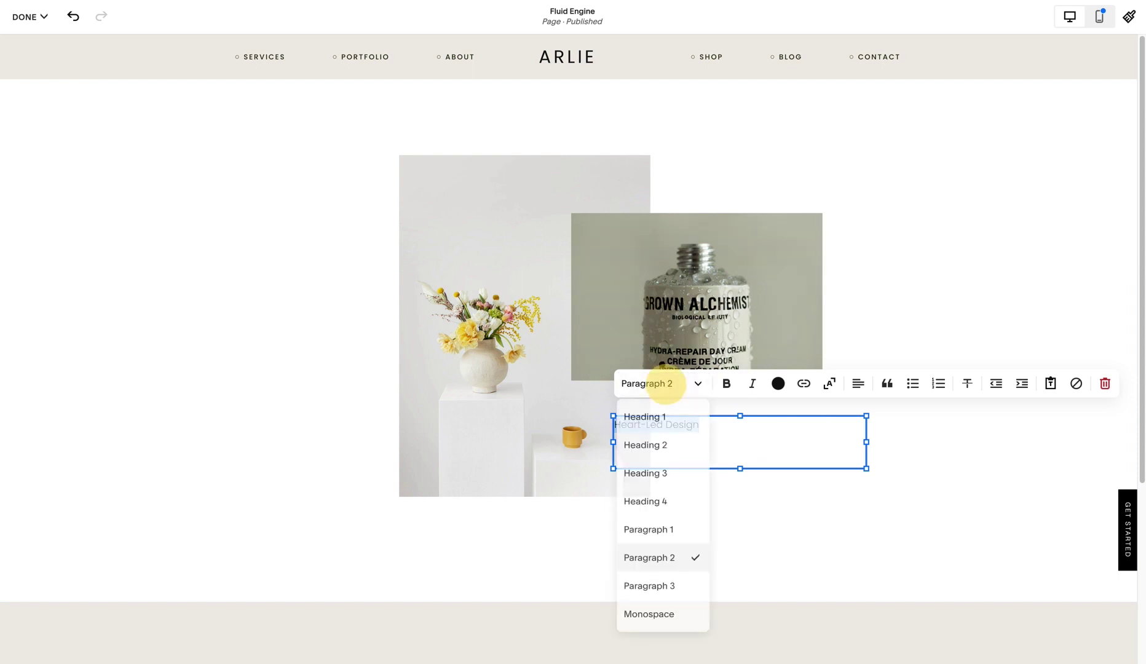
{"action": "left_click", "coordinate": [646, 415]}
{"action": "left_click", "coordinate": [906, 429]}
Move the "Heart-Led Design" heading over the flower image's lower-left edge and slightly reduce the section's height
{"action": "left_click", "coordinate": [819, 460]}
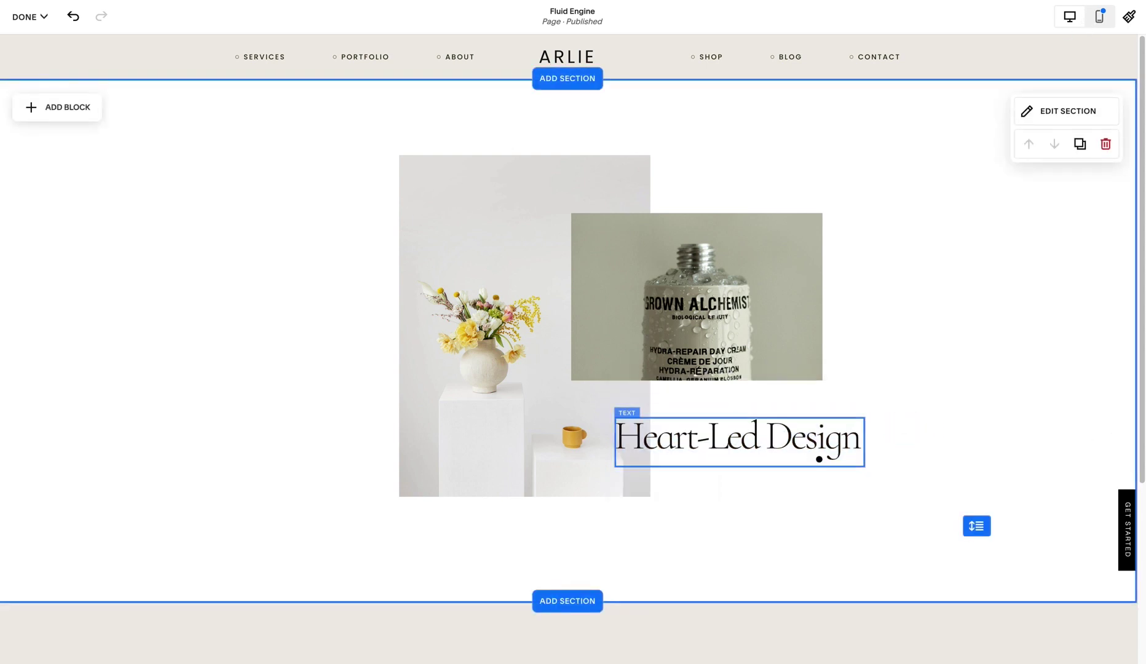
{"action": "left_click_drag", "start_coordinate": [827, 440], "coordinate": [455, 440]}
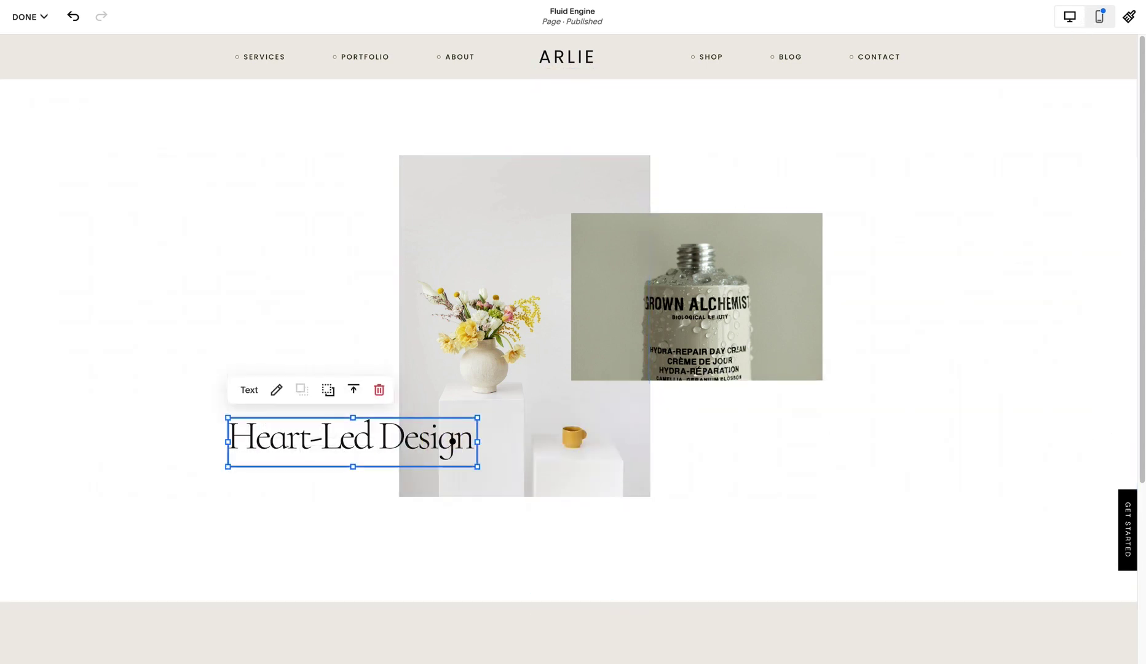
{"action": "left_click", "coordinate": [770, 478]}
{"action": "left_click_drag", "start_coordinate": [977, 526], "coordinate": [974, 500]}
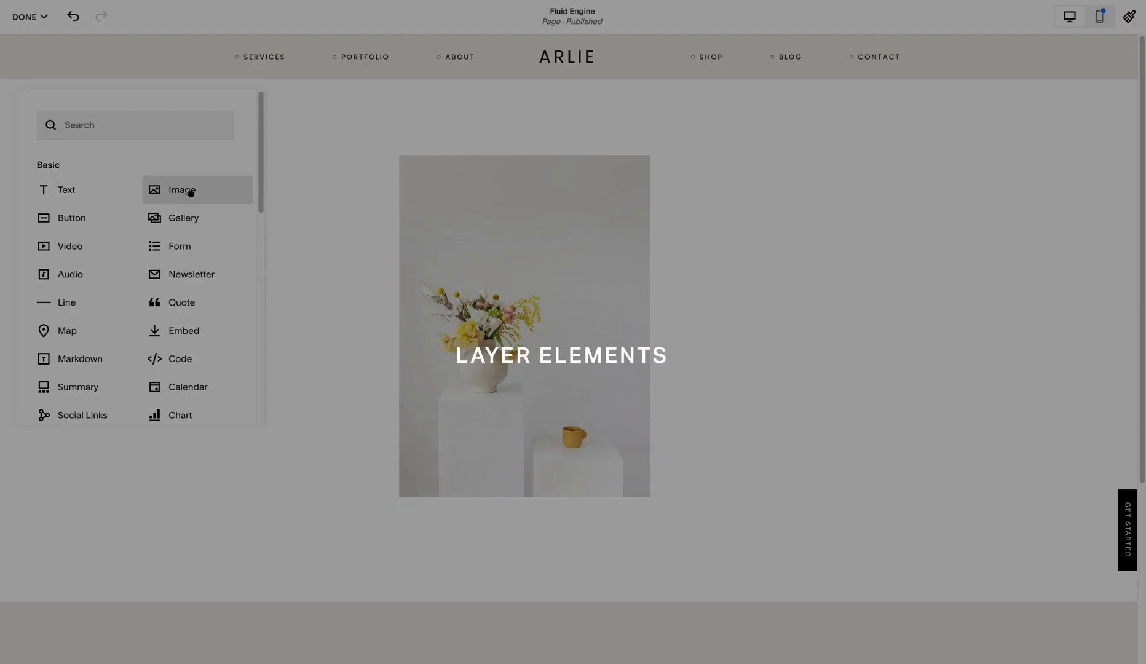
Add an empty image block and place it overlapping the flower image's right side
{"action": "left_click", "coordinate": [192, 191]}
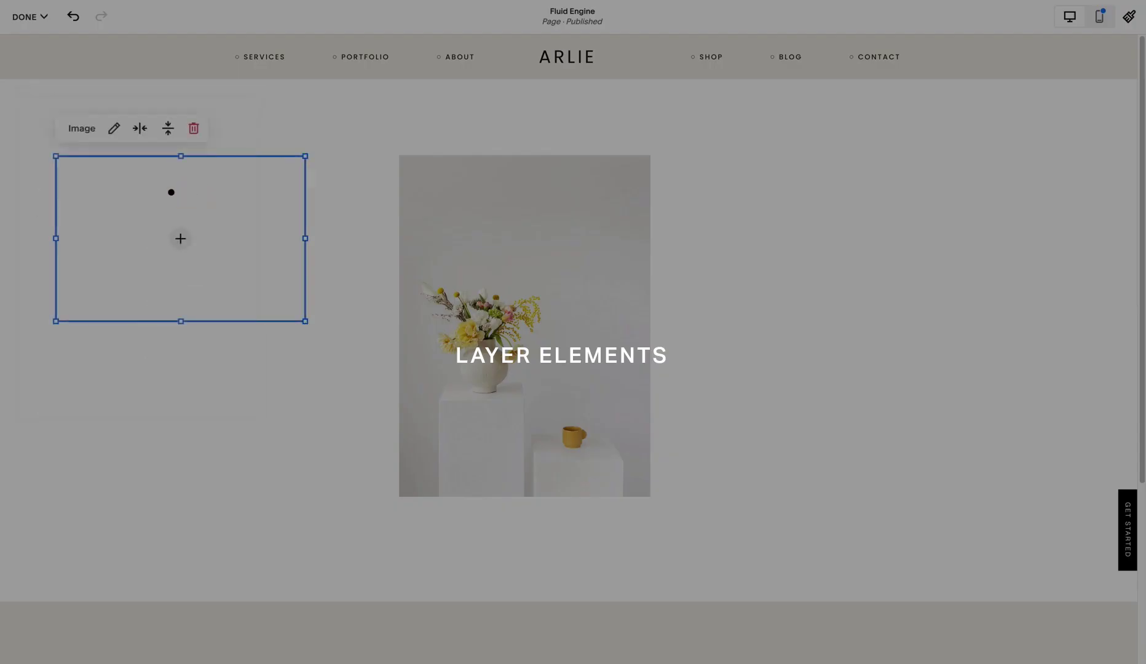
{"action": "left_click_drag", "start_coordinate": [243, 230], "coordinate": [695, 253]}
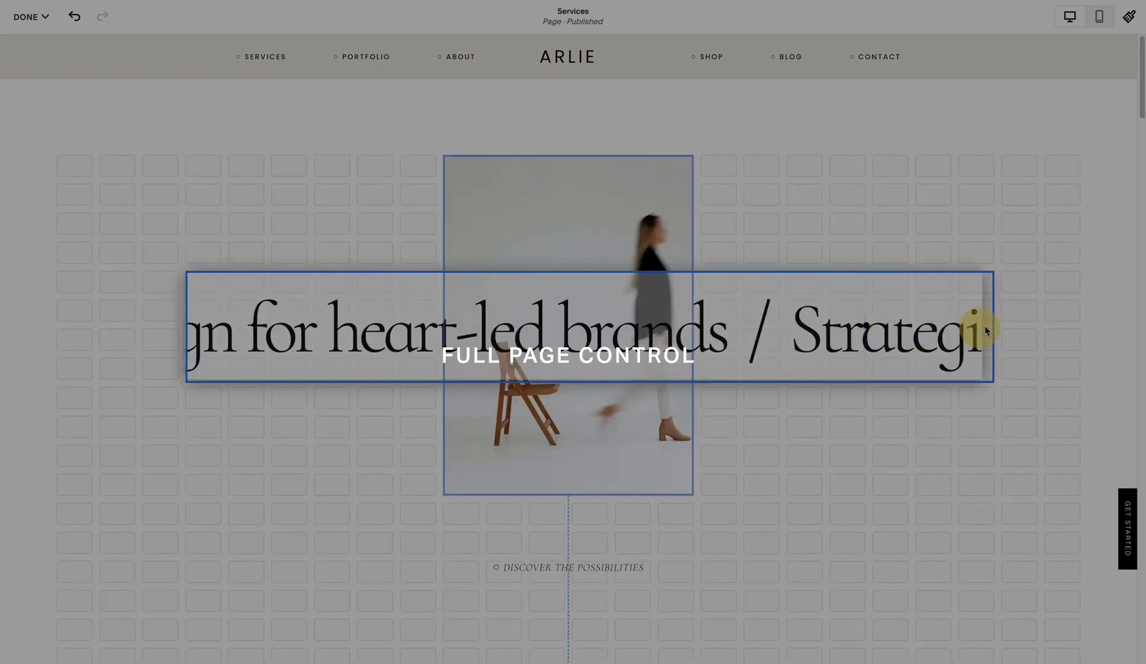
On the Services page, stretch the scrolling text block across the walking-woman image to span the full page width
{"action": "left_click_drag", "start_coordinate": [972, 327], "coordinate": [1135, 330]}
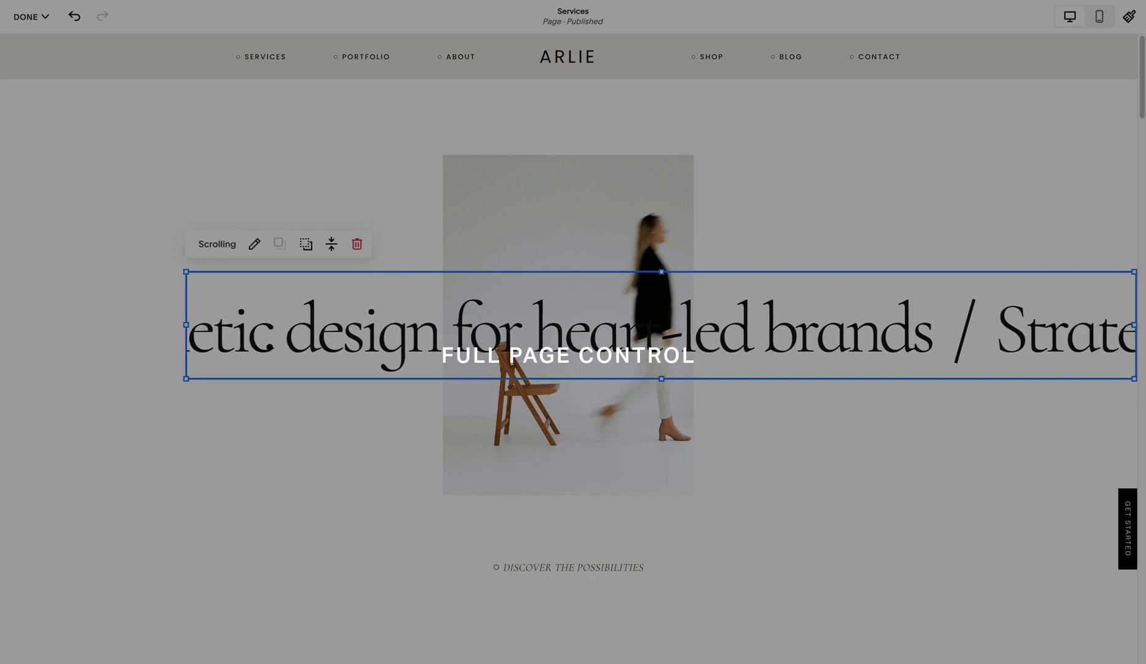
{"action": "left_click_drag", "start_coordinate": [186, 324], "coordinate": [2, 324]}
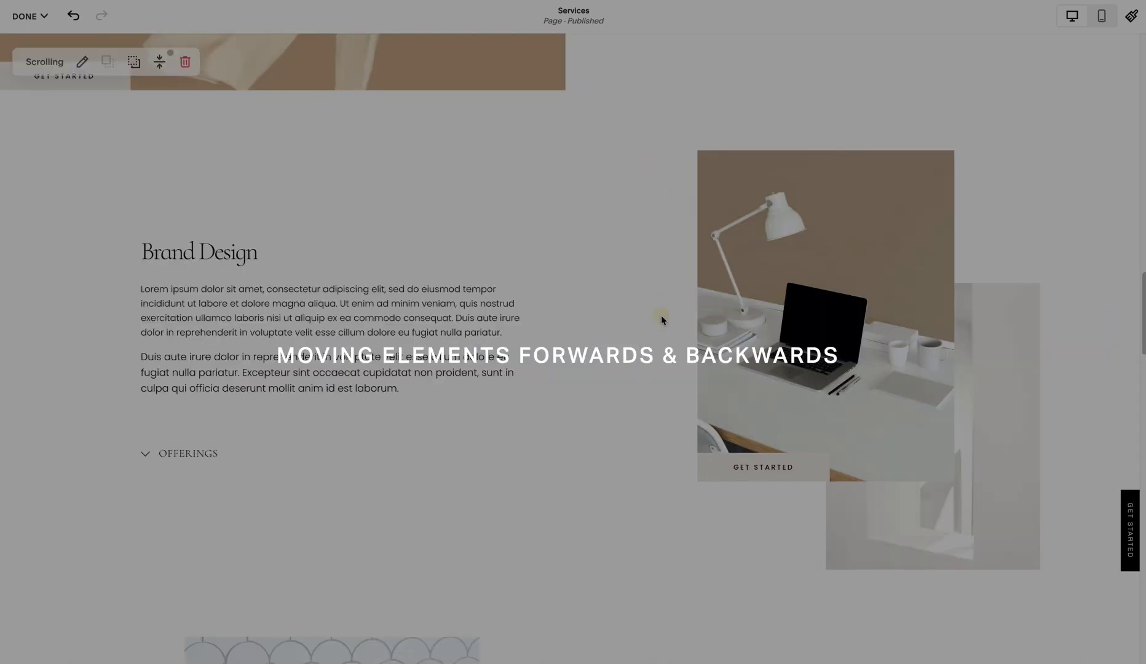
Bring the pale image behind the desk photo forward in the Brand Design section
{"action": "left_click", "coordinate": [955, 320]}
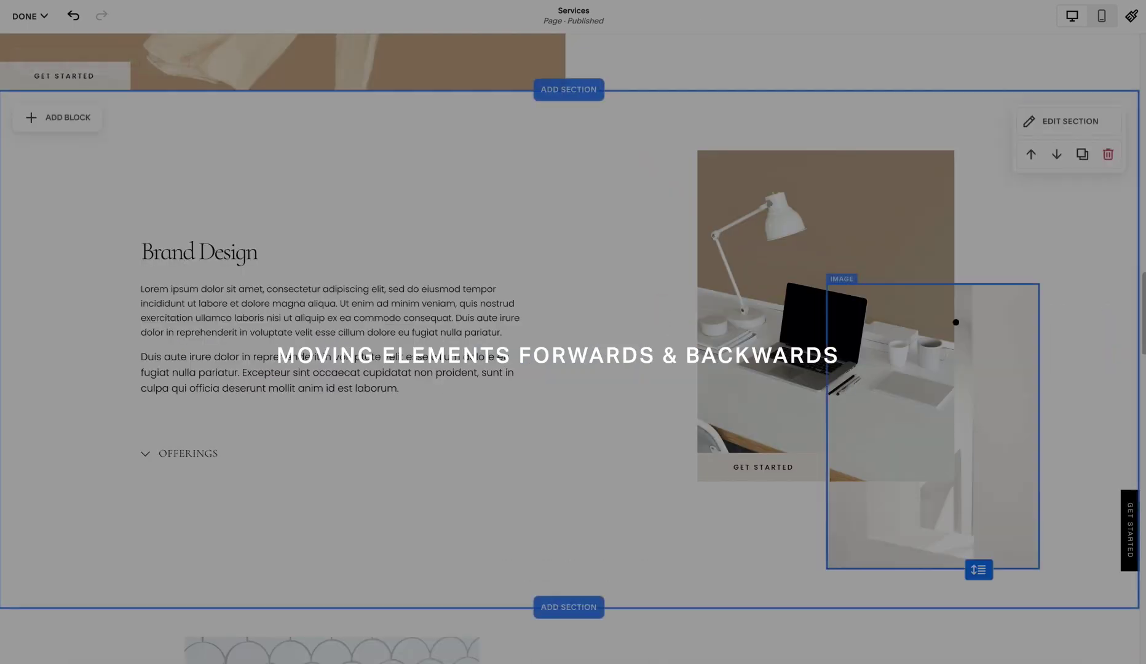
{"action": "left_click", "coordinate": [1010, 320]}
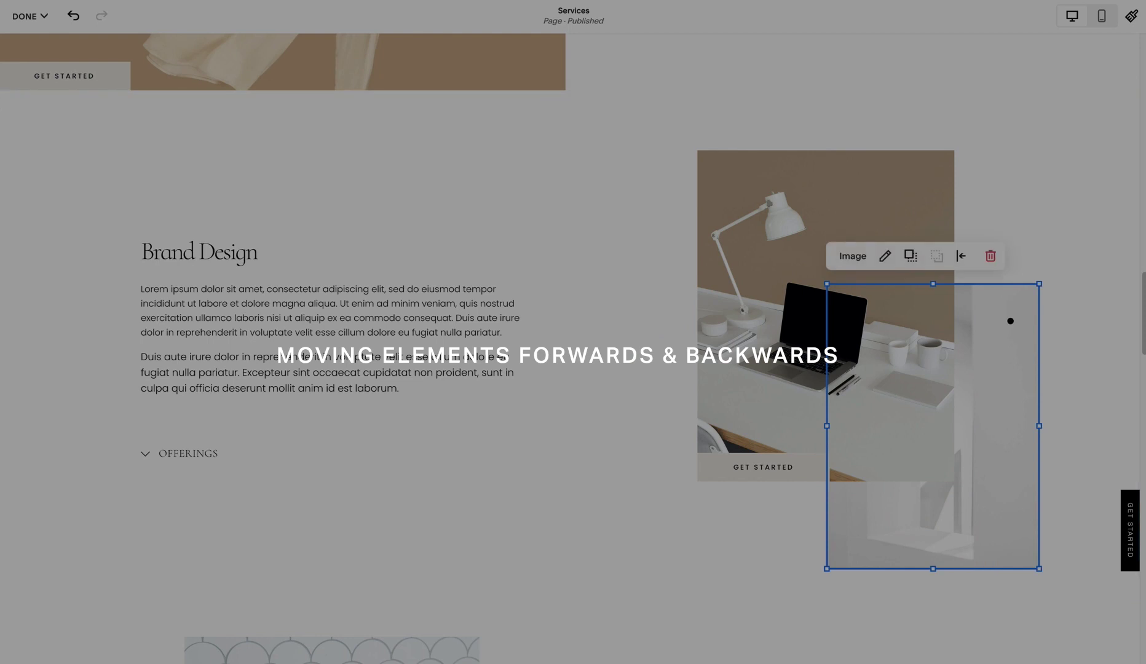
{"action": "left_click", "coordinate": [909, 255]}
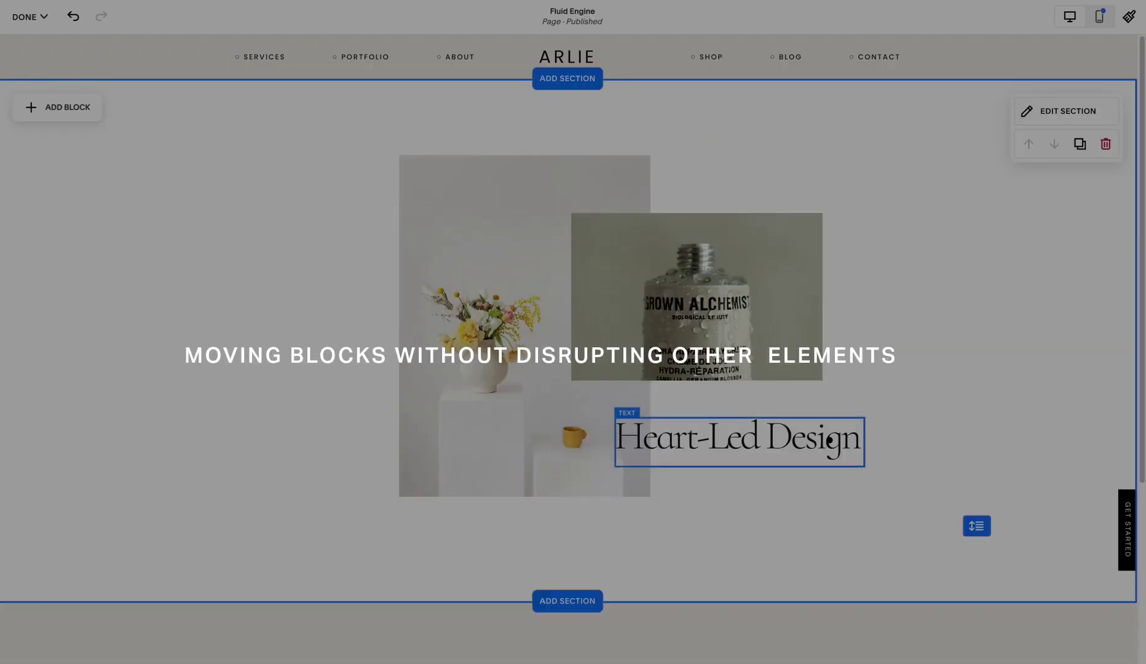
On the Fluid Engine page, shift the "Heart-Led Design" text block from below the bottle image to the flower image's left edge
{"action": "left_click_drag", "start_coordinate": [827, 440], "coordinate": [453, 441]}
{"action": "left_click", "coordinate": [771, 479]}
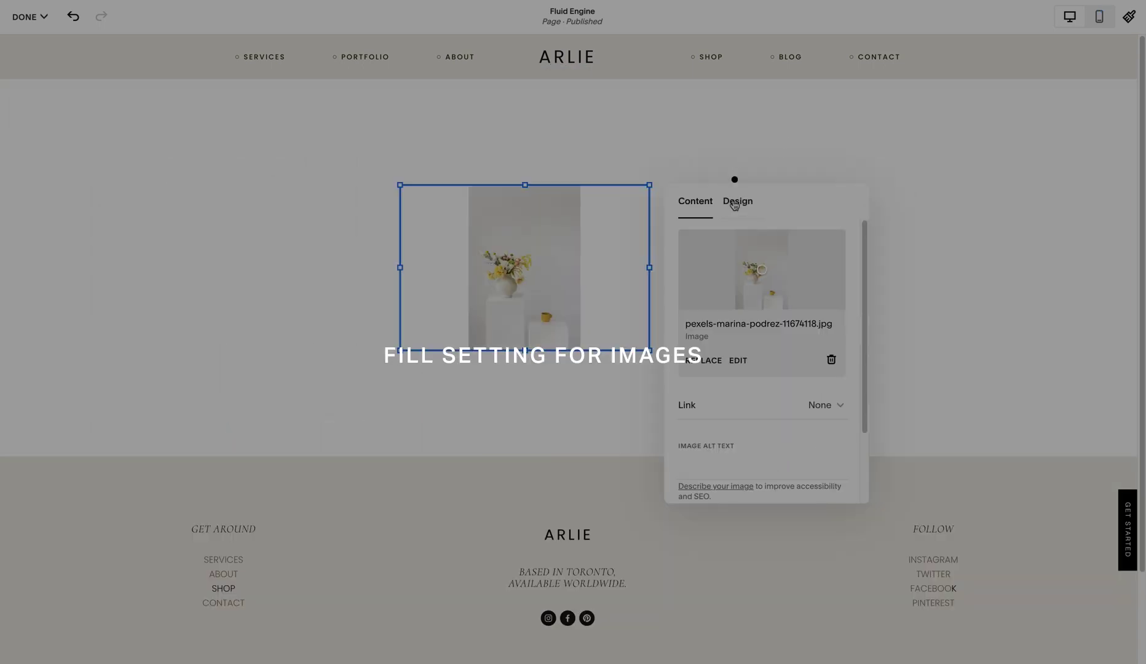
Switch the flower image from Fit to Fill, extend its block into a tall portrait, and move it up one grid row
{"action": "left_click", "coordinate": [737, 203]}
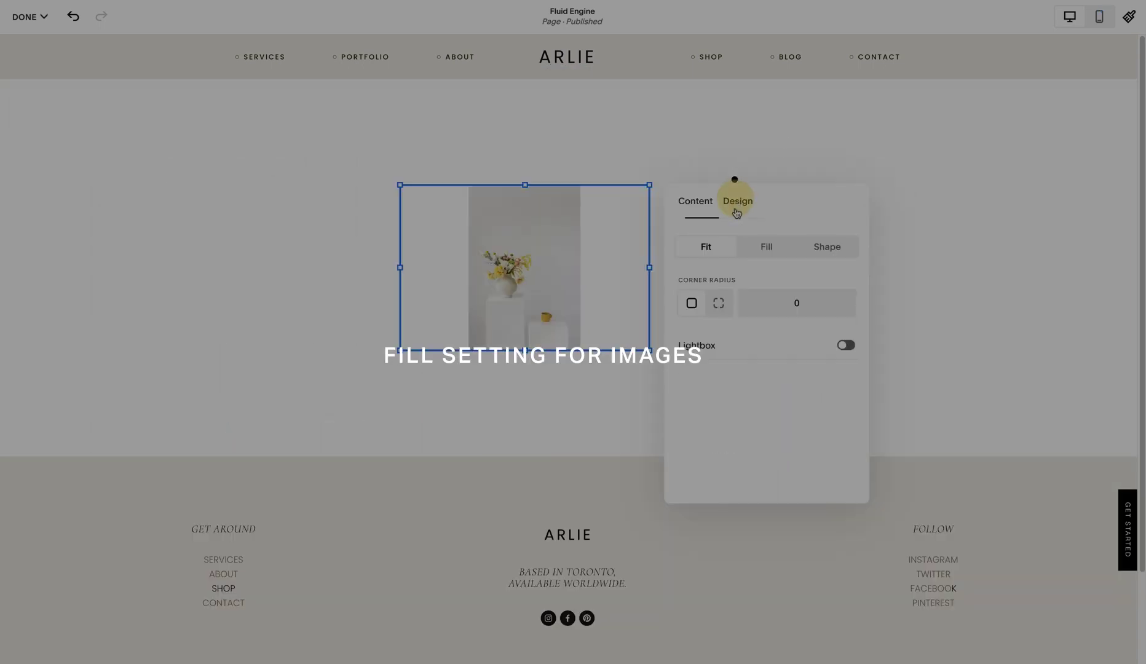
{"action": "left_click", "coordinate": [766, 246]}
{"action": "left_click_drag", "start_coordinate": [525, 352], "coordinate": [539, 541]}
{"action": "left_click_drag", "start_coordinate": [554, 383], "coordinate": [556, 371]}
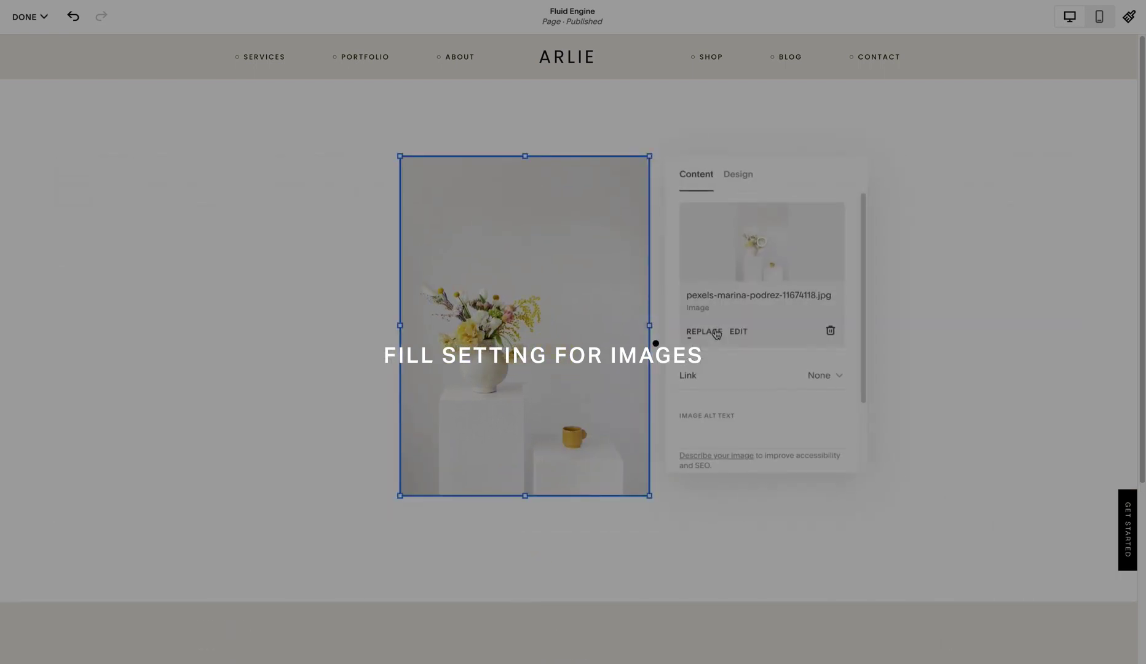
Add an image block overlapping the flower image's right side and open its settings
{"action": "left_click", "coordinate": [42, 110]}
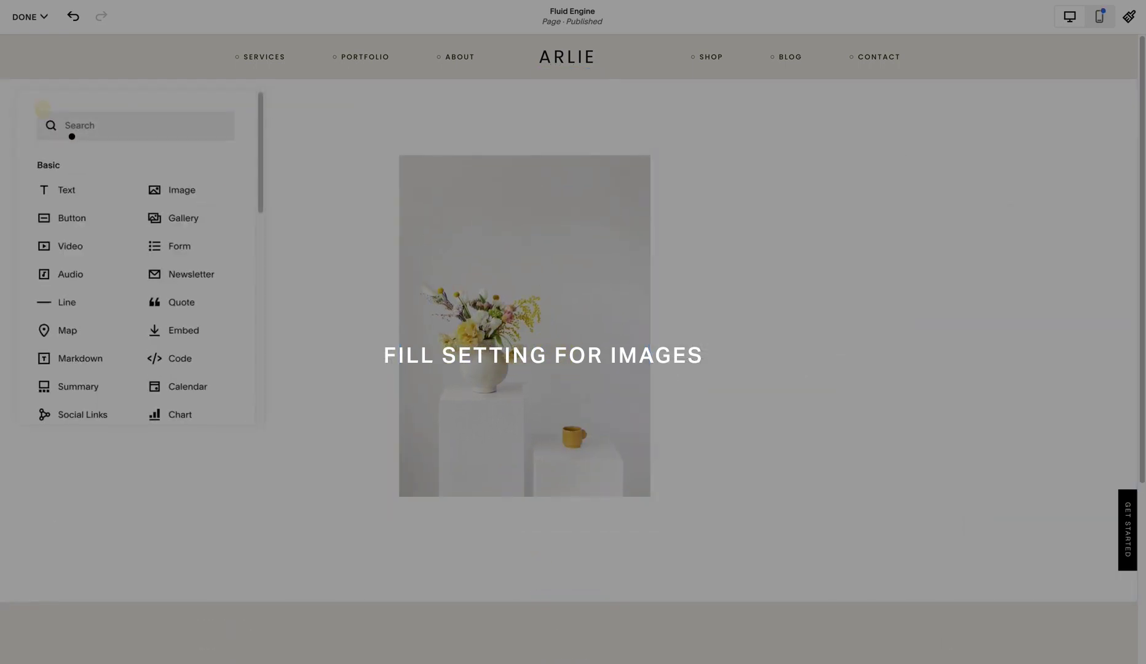
{"action": "left_click", "coordinate": [195, 191]}
{"action": "left_click_drag", "start_coordinate": [177, 189], "coordinate": [685, 254]}
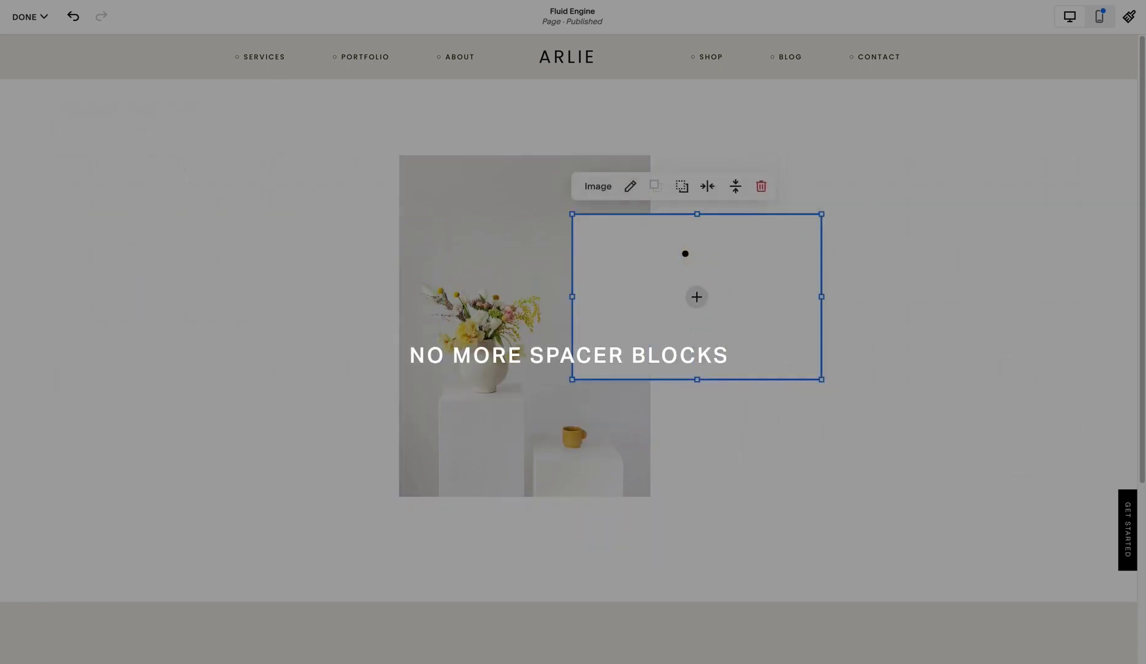
{"action": "left_click", "coordinate": [630, 188]}
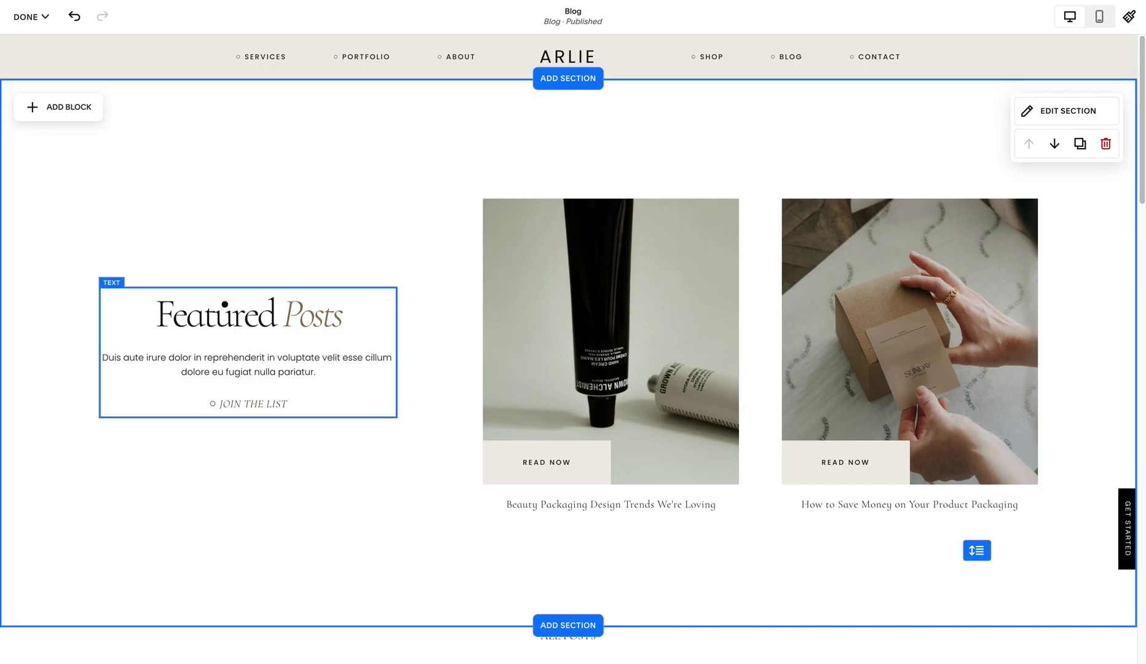
On the Blog page, select the Featured Posts text together with both posts' blocks and move them as one group down and to the right
{"action": "left_click", "coordinate": [225, 311]}
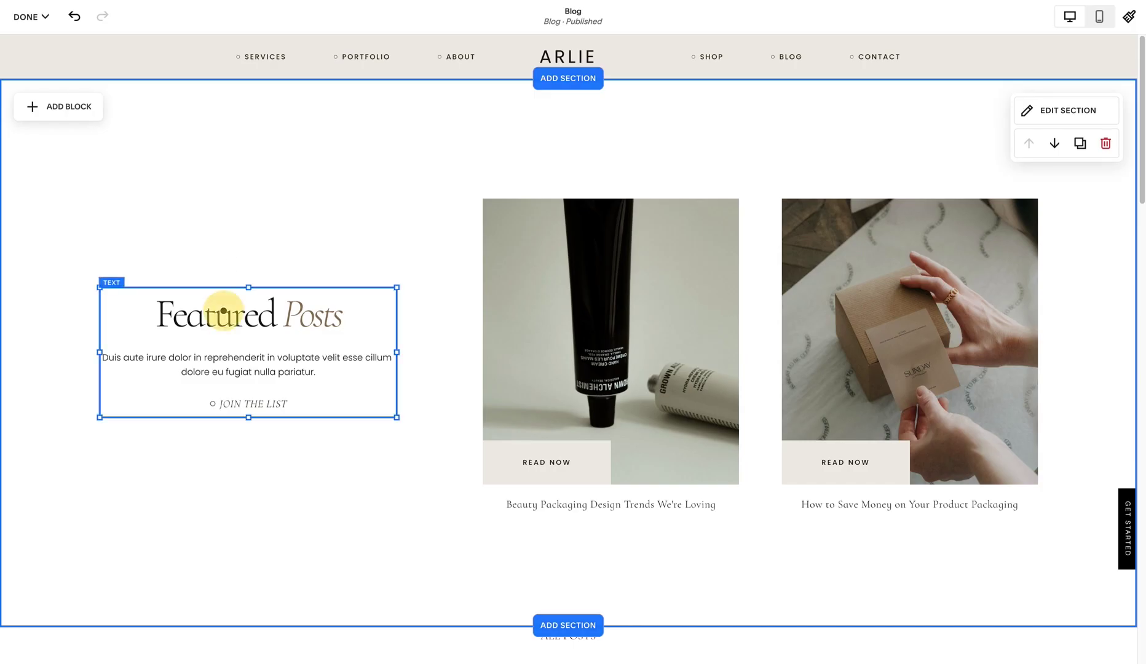
{"action": "left_click", "coordinate": [522, 322], "text": "shift"}
{"action": "left_click", "coordinate": [544, 501], "text": "shift"}
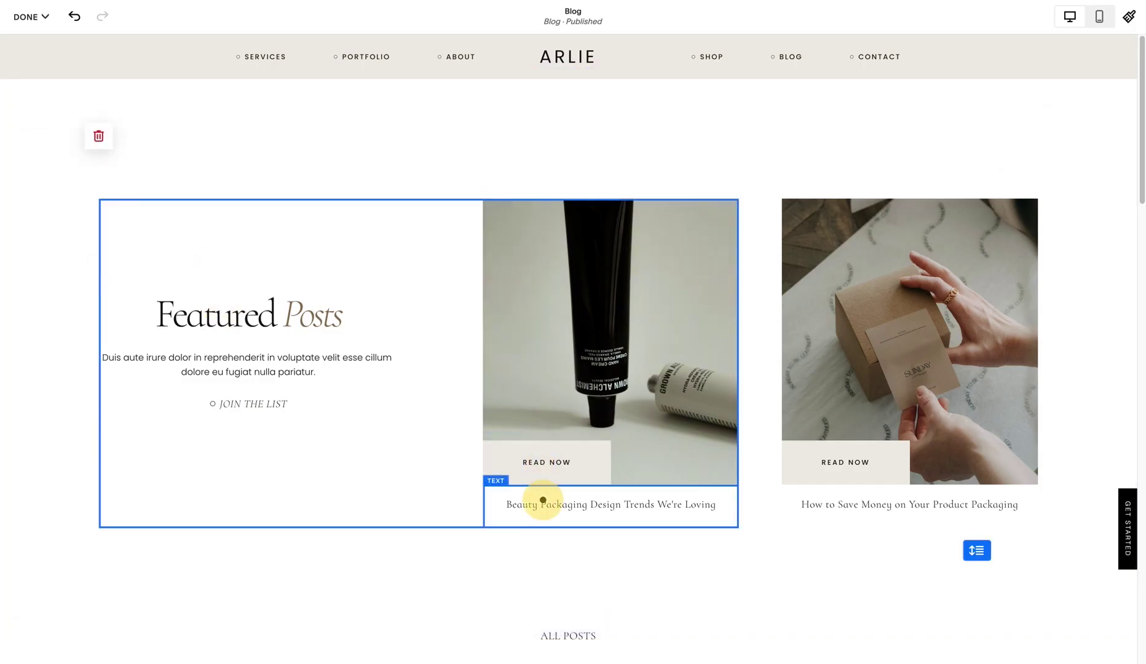
{"action": "left_click", "coordinate": [798, 505], "text": "shift"}
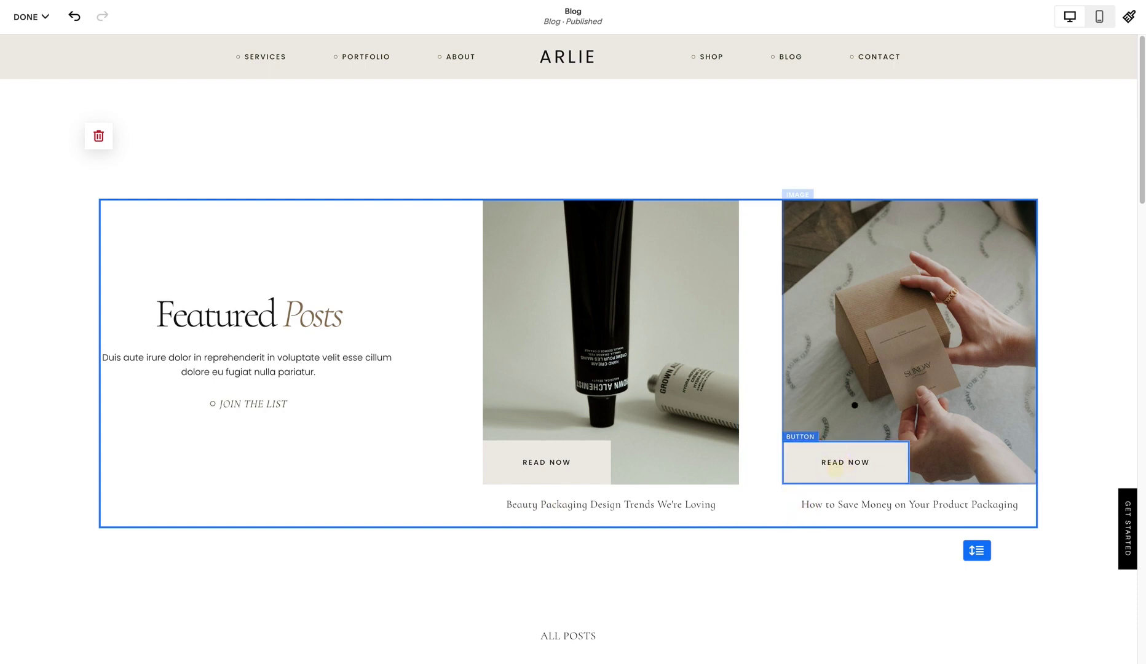
{"action": "left_click_drag", "start_coordinate": [860, 391], "coordinate": [895, 439]}
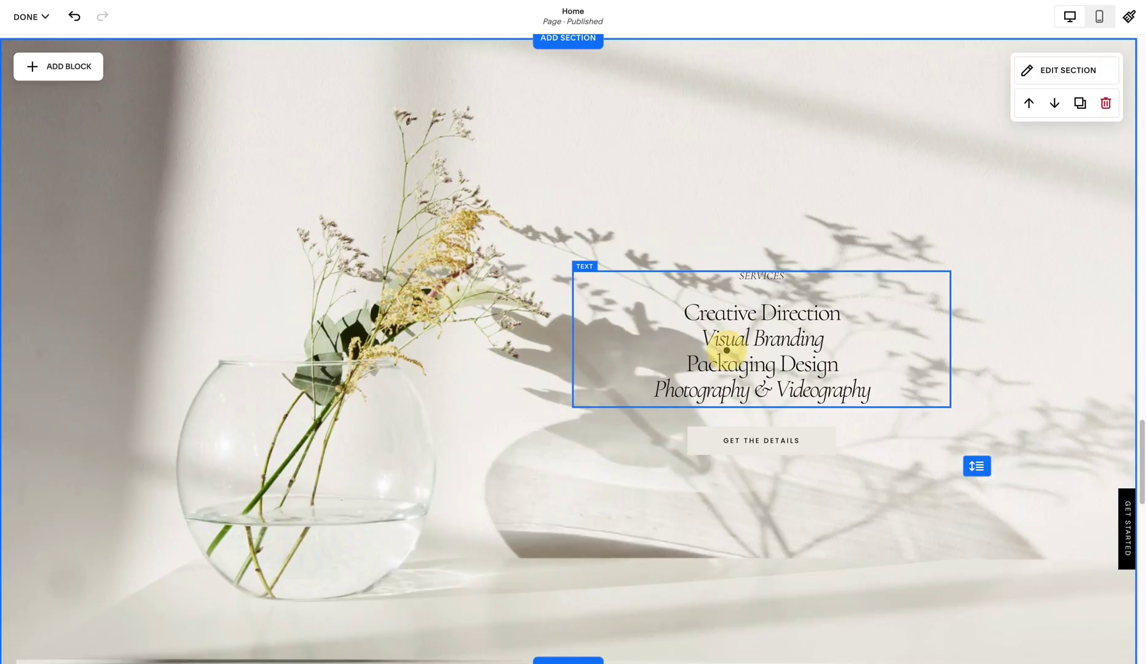
Turn on the Services text block's background on the Home page and switch its padding to custom values
{"action": "left_click", "coordinate": [707, 335]}
{"action": "left_click", "coordinate": [623, 244]}
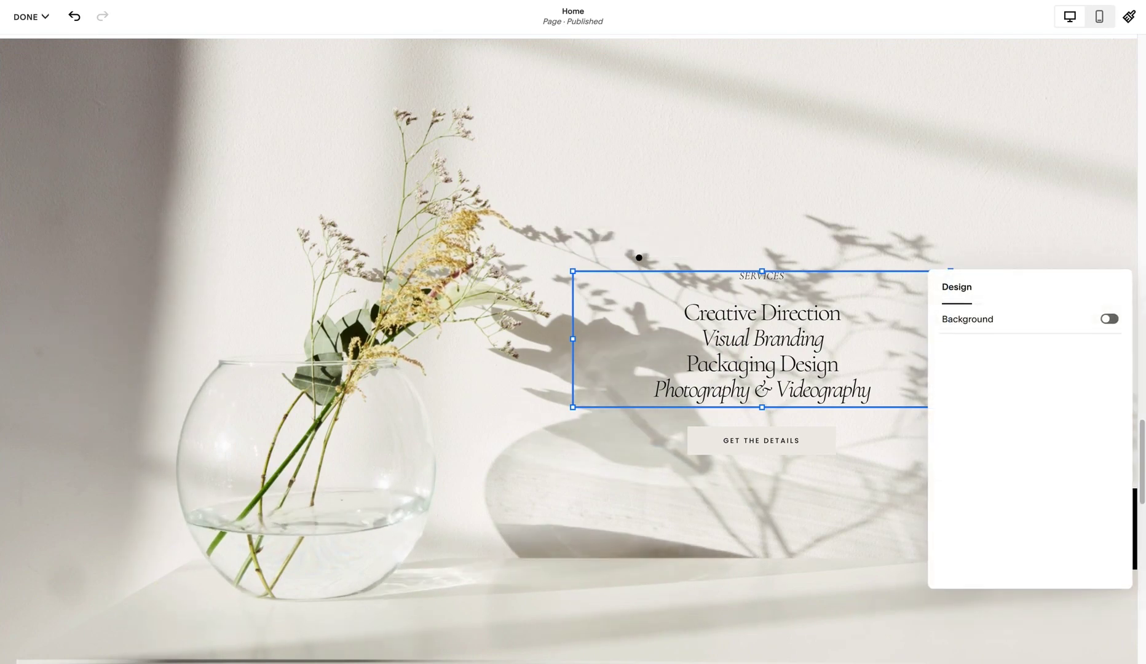
{"action": "left_click", "coordinate": [1109, 319]}
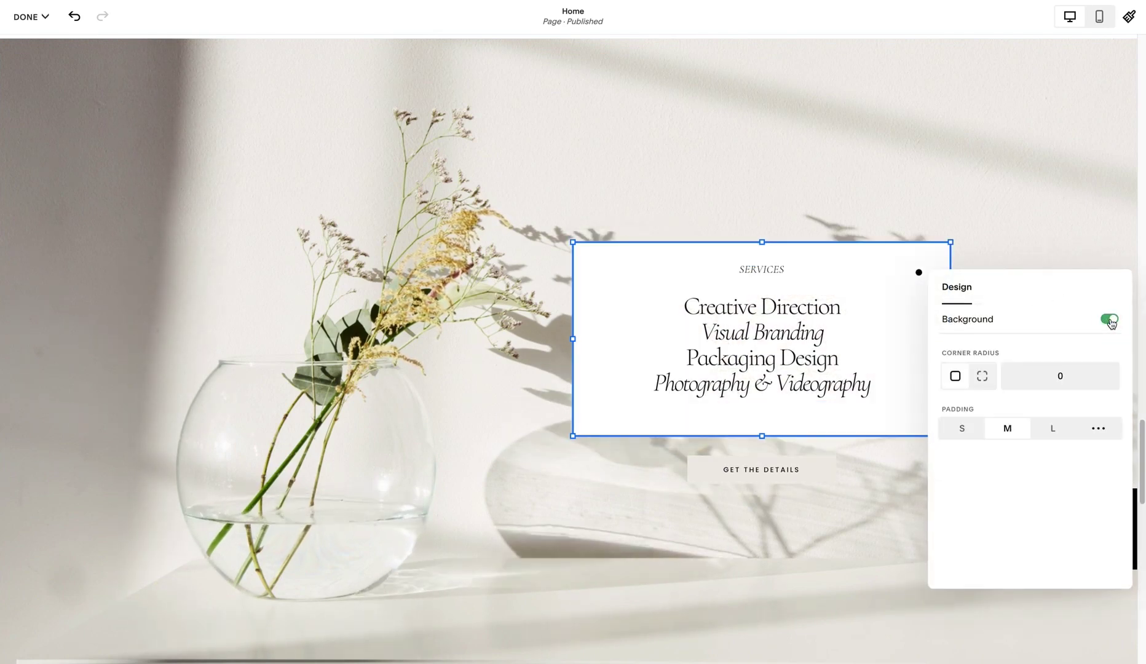
{"action": "left_click", "coordinate": [1097, 428]}
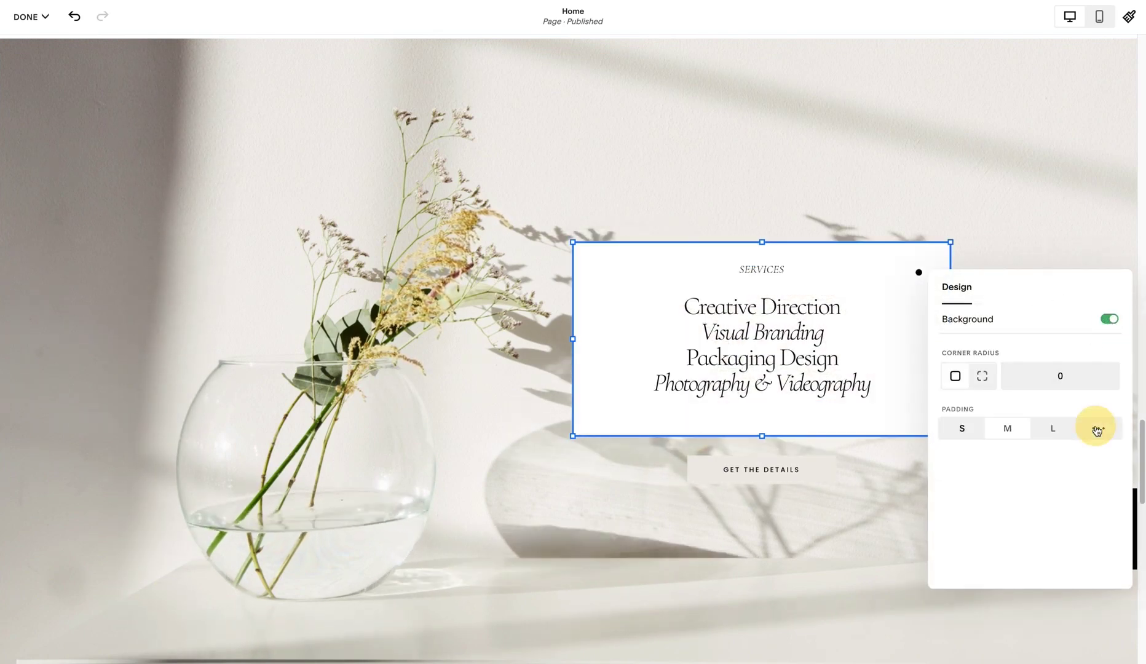
{"action": "mouse_move", "coordinate": [996, 477]}
{"action": "left_mouse_down"}
{"action": "mouse_move", "coordinate": [956, 477]}
{"action": "mouse_move", "coordinate": [987, 477]}
{"action": "left_mouse_up"}
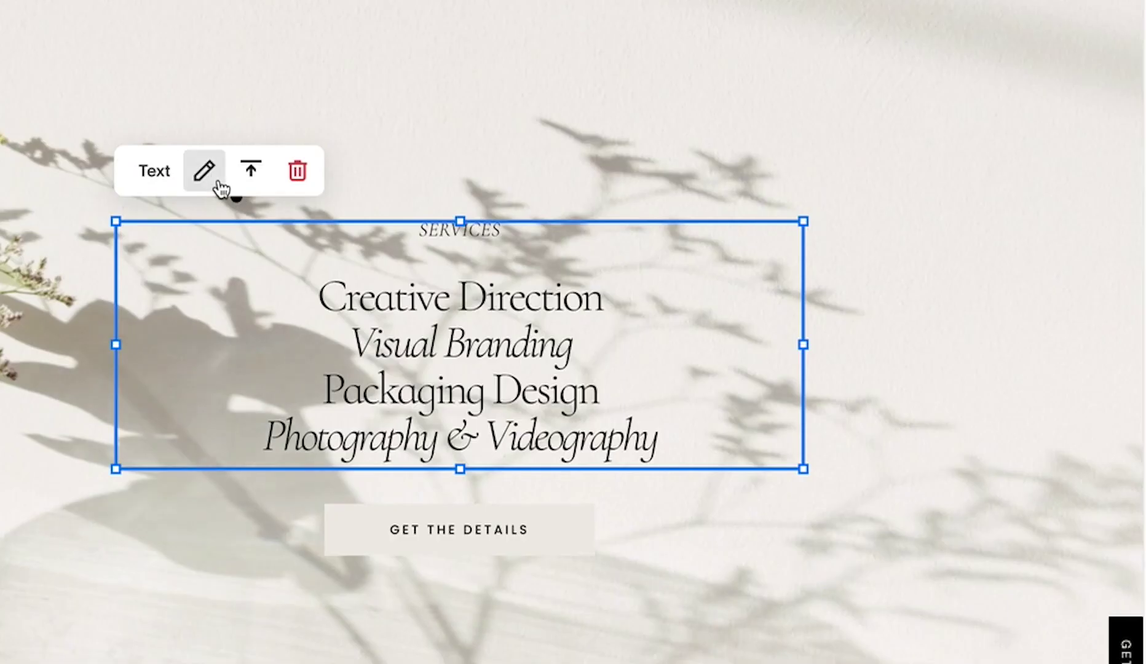
Reopen the Services text block's settings, enable its background, and increase its custom top and bottom padding
{"action": "left_click", "coordinate": [206, 172]}
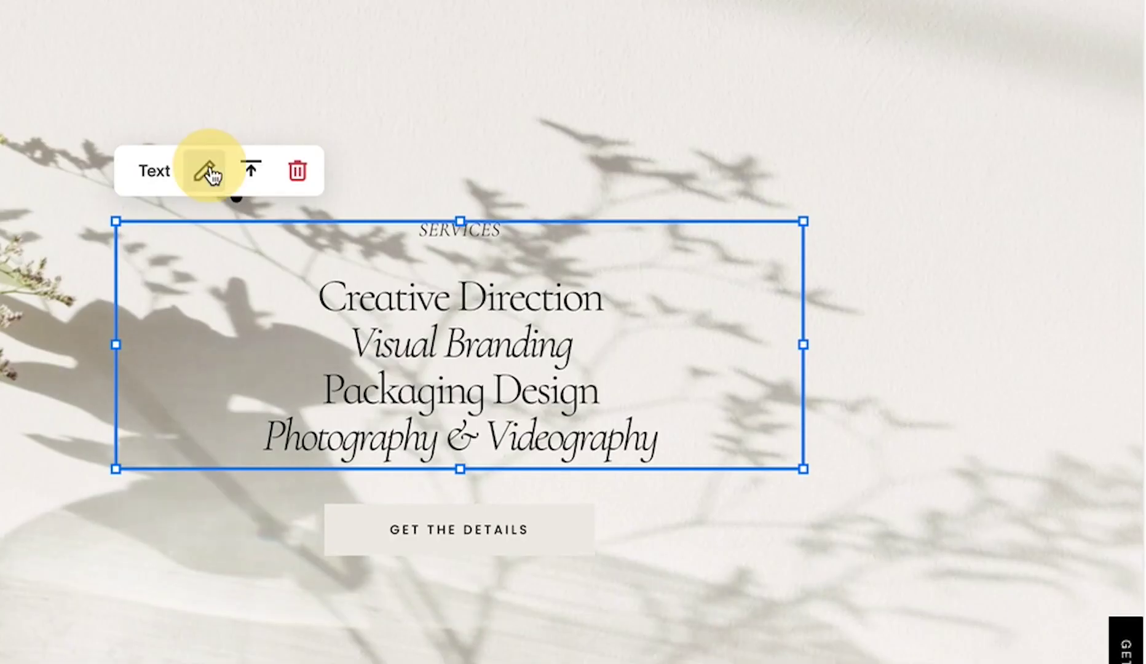
{"action": "left_click", "coordinate": [1094, 309]}
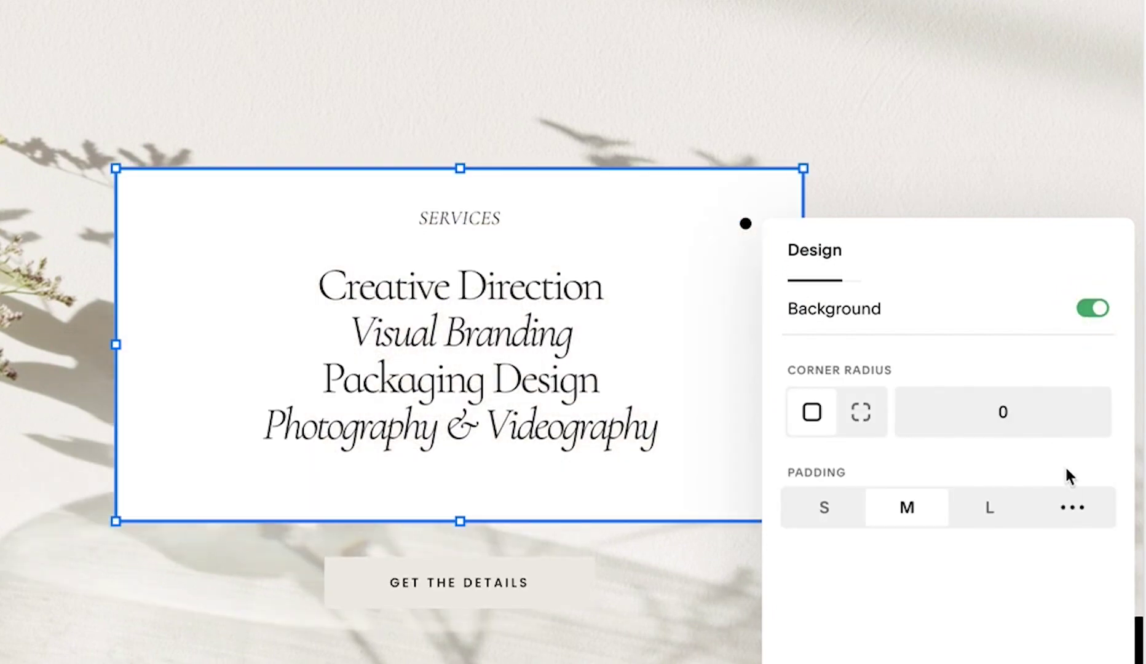
{"action": "left_click", "coordinate": [1071, 510]}
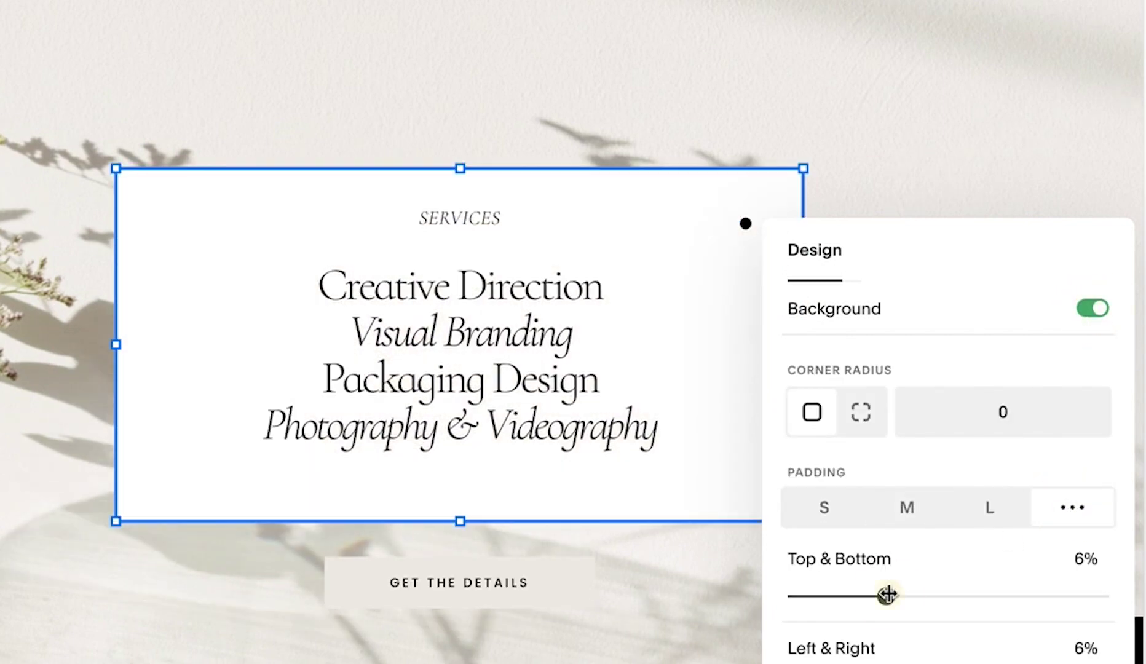
{"action": "left_click_drag", "start_coordinate": [888, 593], "coordinate": [1092, 624]}
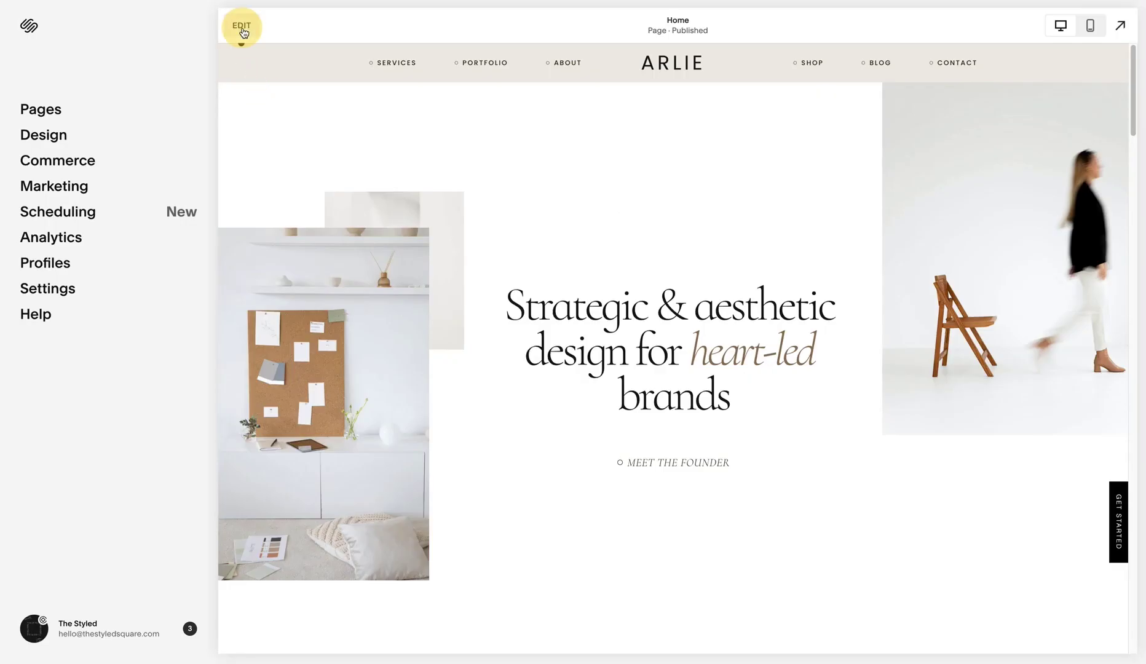
Open the Home page for editing in mobile view and move the hero heading up over the walking woman photo
{"action": "left_click", "coordinate": [241, 27]}
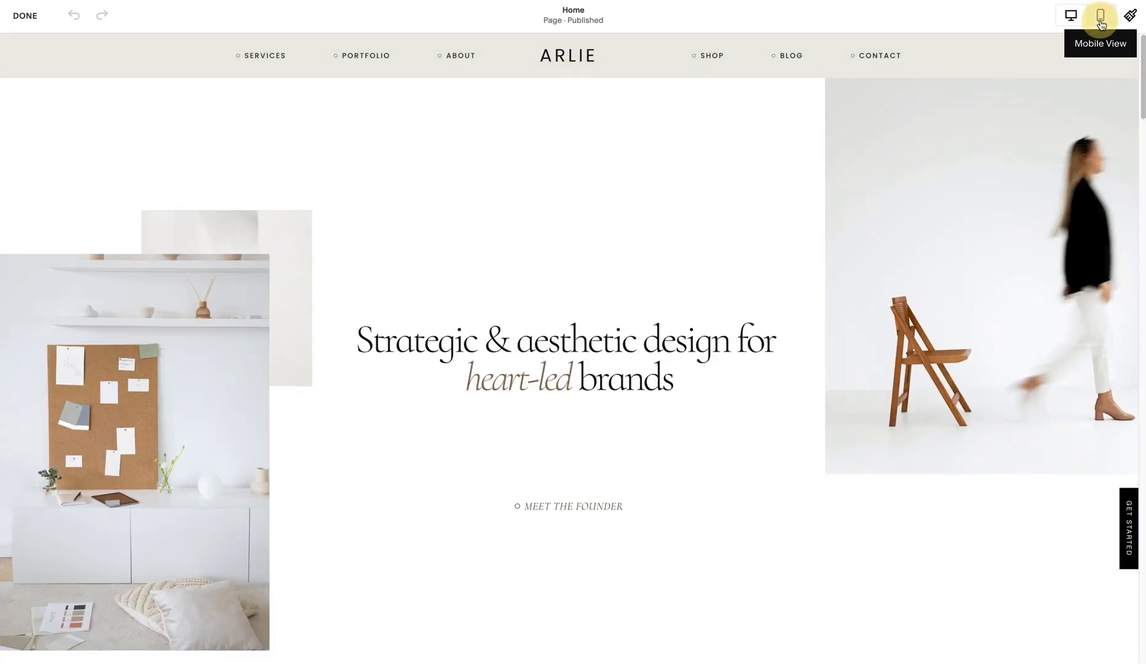
{"action": "left_click", "coordinate": [1100, 23]}
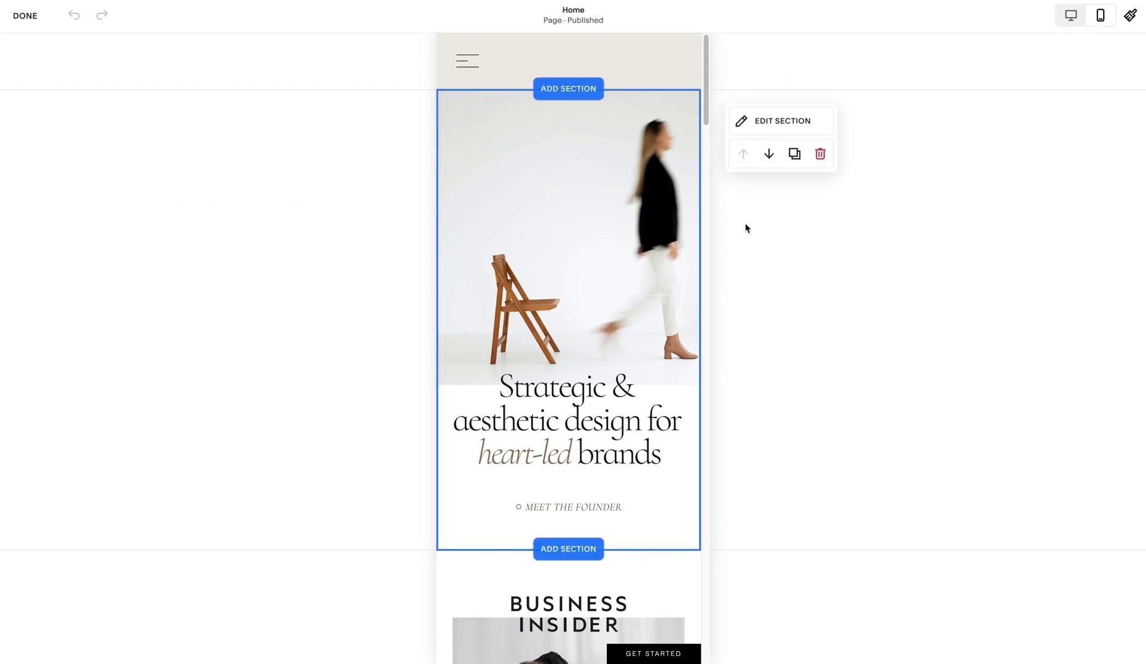
{"action": "mouse_move", "coordinate": [643, 299]}
{"action": "left_mouse_down"}
{"action": "mouse_move", "coordinate": [637, 476]}
{"action": "mouse_move", "coordinate": [626, 311]}
{"action": "mouse_move", "coordinate": [628, 297]}
{"action": "mouse_move", "coordinate": [643, 299]}
{"action": "left_mouse_up"}
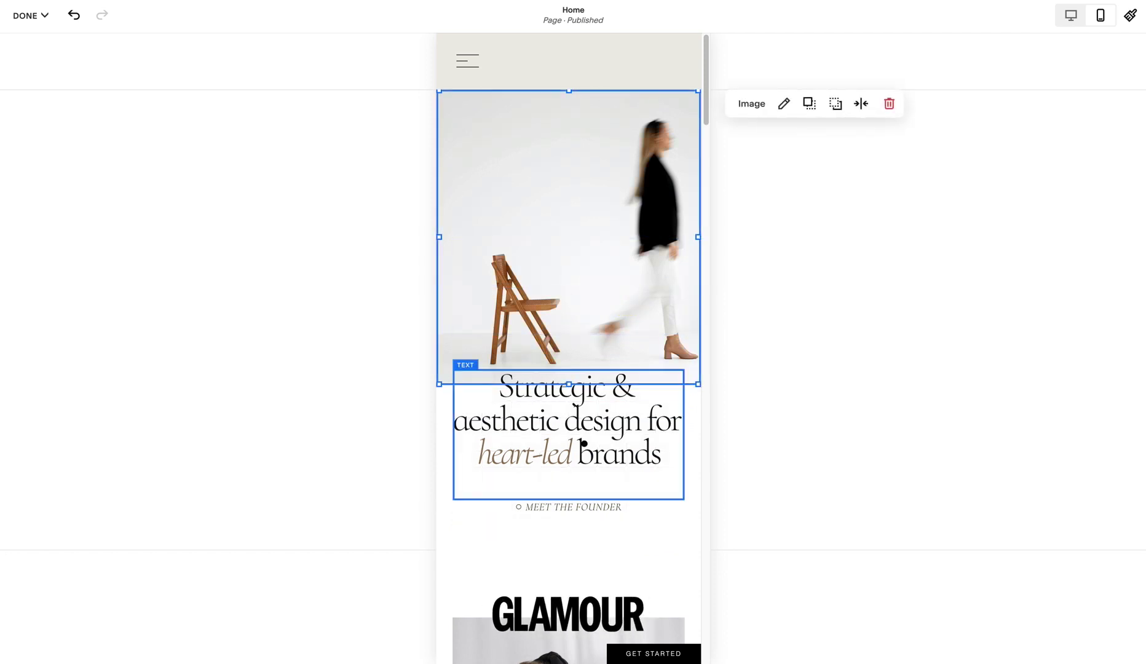
{"action": "left_click_drag", "start_coordinate": [587, 446], "coordinate": [599, 191]}
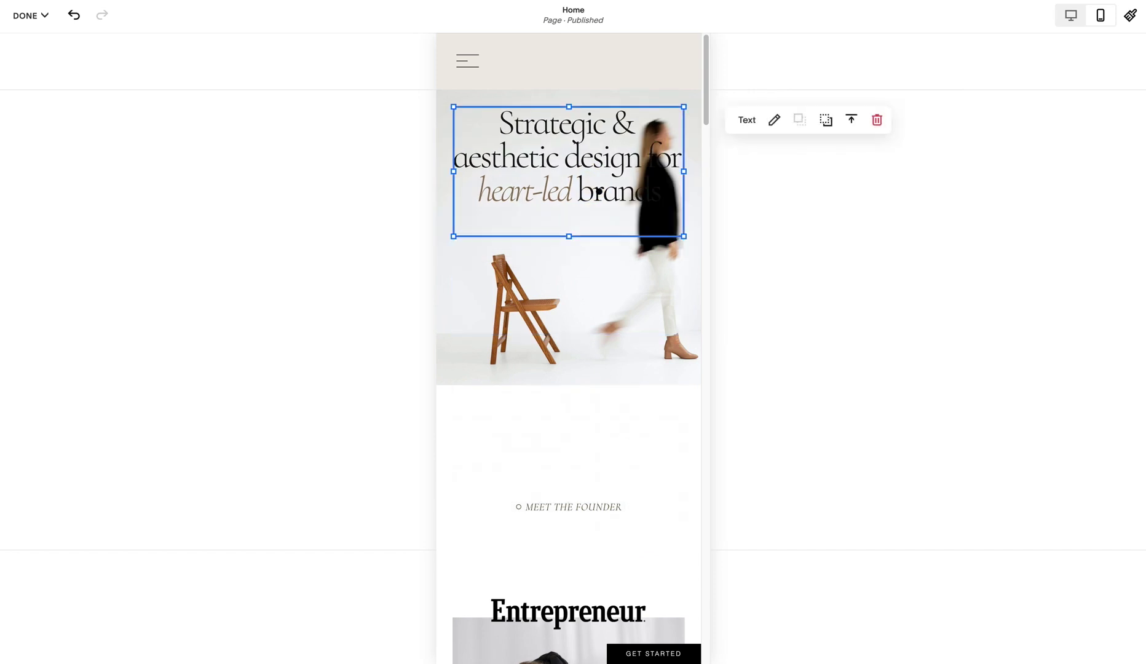
Move the mobile hero heading down so it overlaps the photo's bottom edge, just above the Meet the Founder link
{"action": "mouse_move", "coordinate": [683, 171]}
{"action": "left_mouse_down"}
{"action": "mouse_move", "coordinate": [593, 179]}
{"action": "mouse_move", "coordinate": [696, 190]}
{"action": "mouse_move", "coordinate": [685, 170]}
{"action": "left_mouse_up"}
{"action": "left_click_drag", "start_coordinate": [606, 123], "coordinate": [604, 297]}
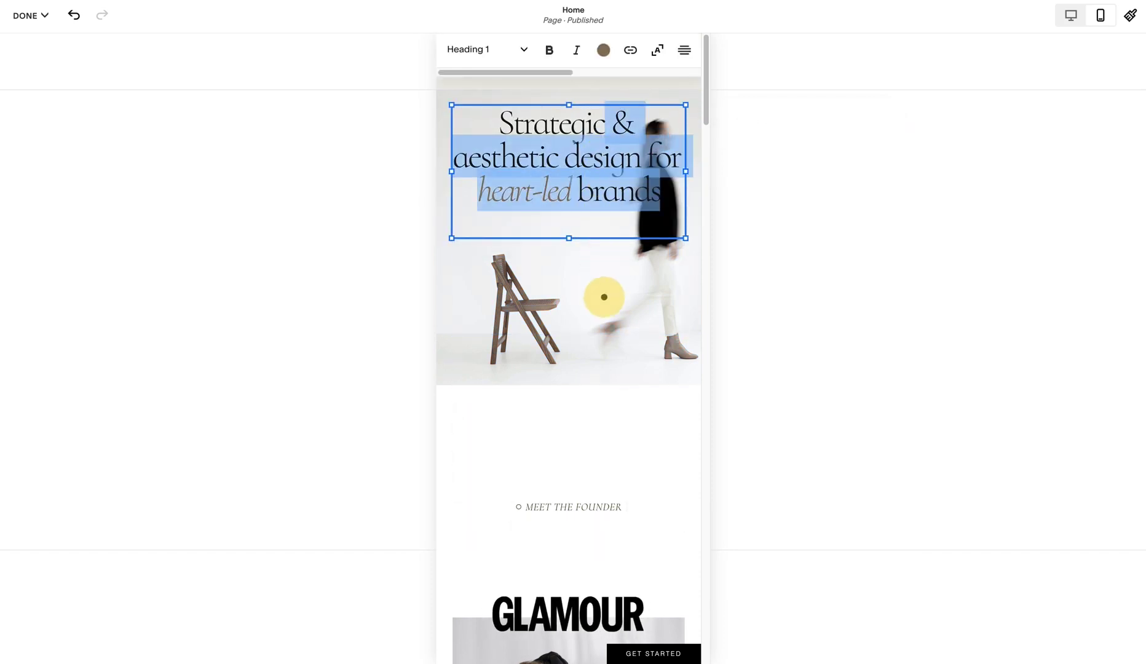
{"action": "left_click", "coordinate": [604, 297]}
{"action": "left_click_drag", "start_coordinate": [612, 216], "coordinate": [613, 378]}
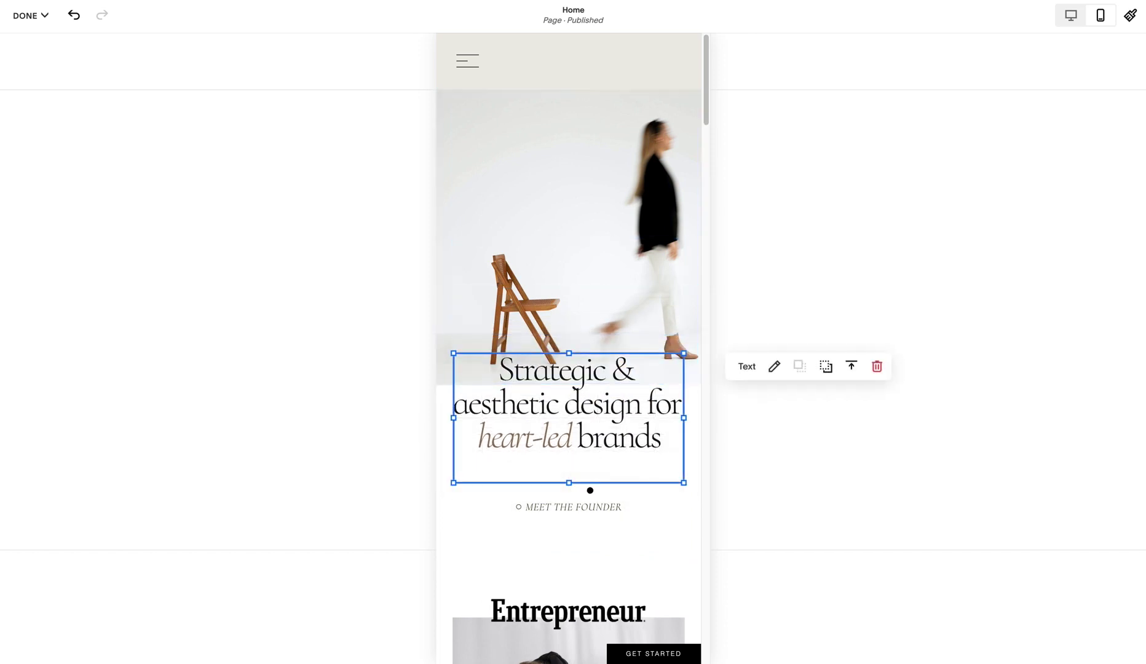
Select the Meet the Founder link text, and shift the press logo block down over the founder image in mobile view
{"action": "left_click_drag", "start_coordinate": [585, 529], "coordinate": [584, 512]}
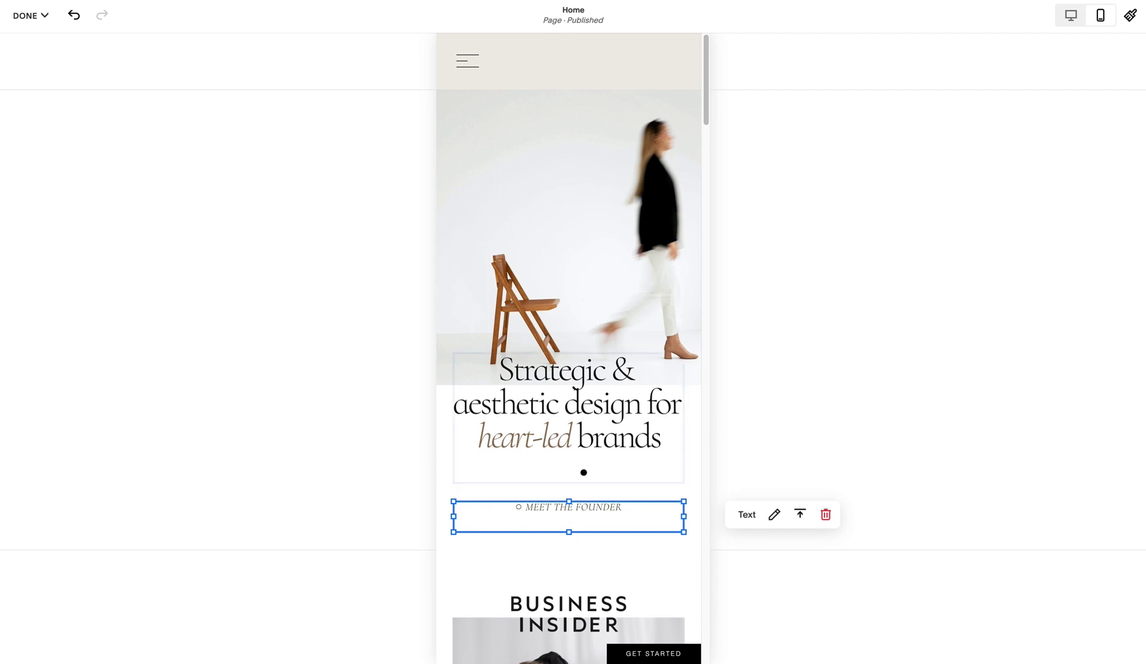
{"action": "scroll", "coordinate": [584, 472], "scroll_direction": "down", "scroll_amount": 7}
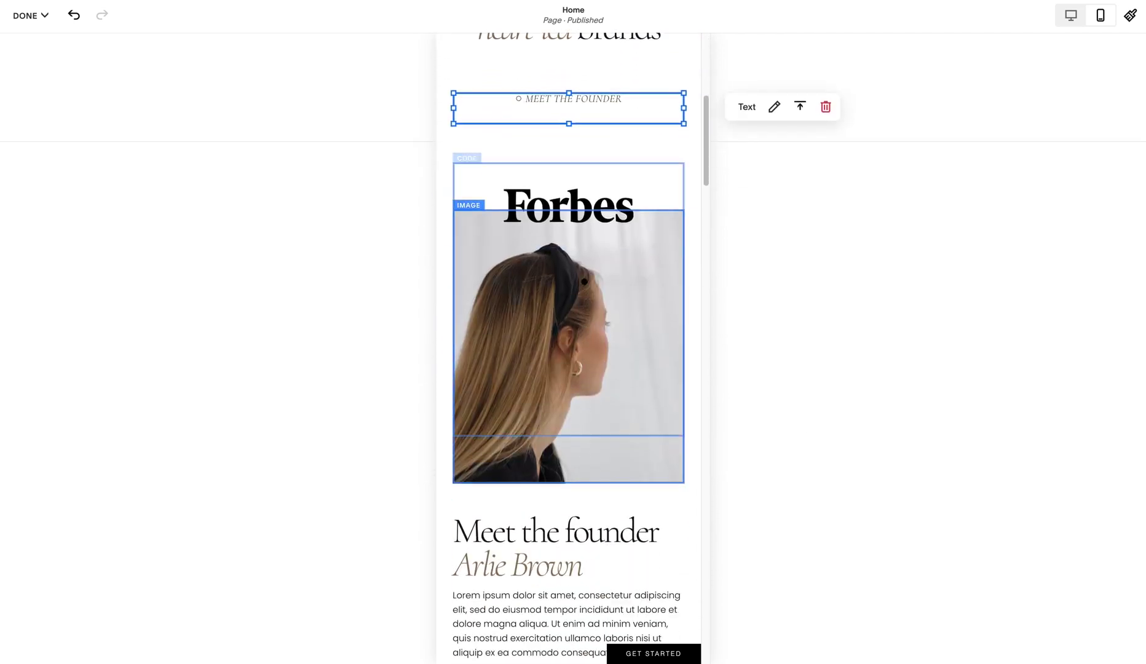
{"action": "left_click_drag", "start_coordinate": [594, 209], "coordinate": [593, 408]}
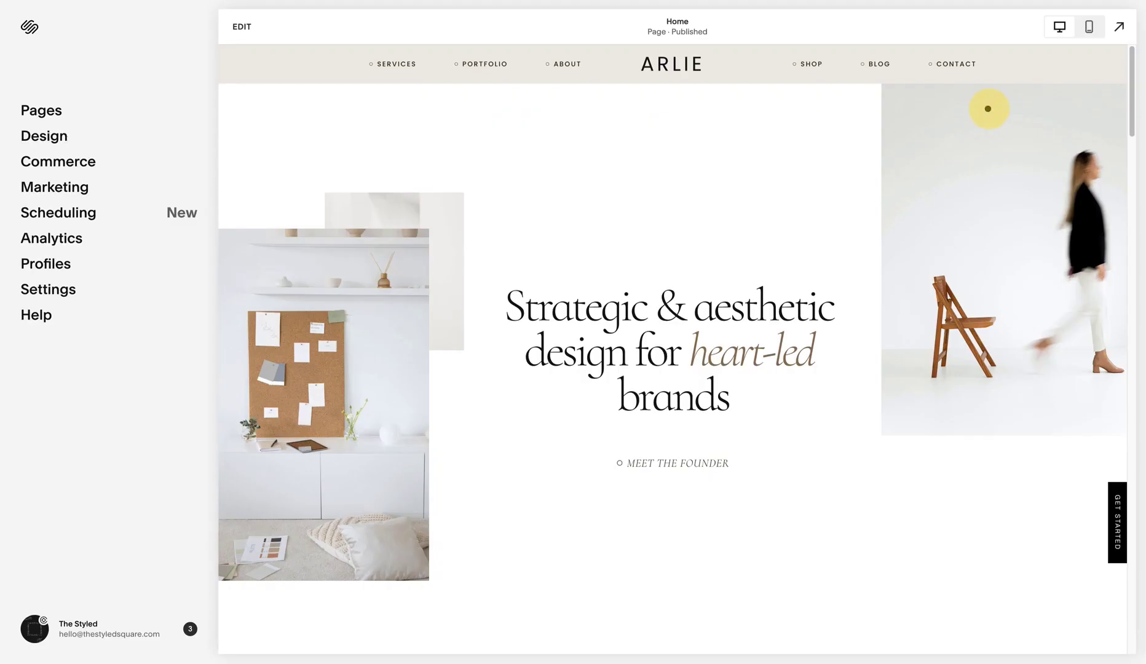
Preview the Home page's founder section in both mobile and desktop views
{"action": "left_click", "coordinate": [1087, 35]}
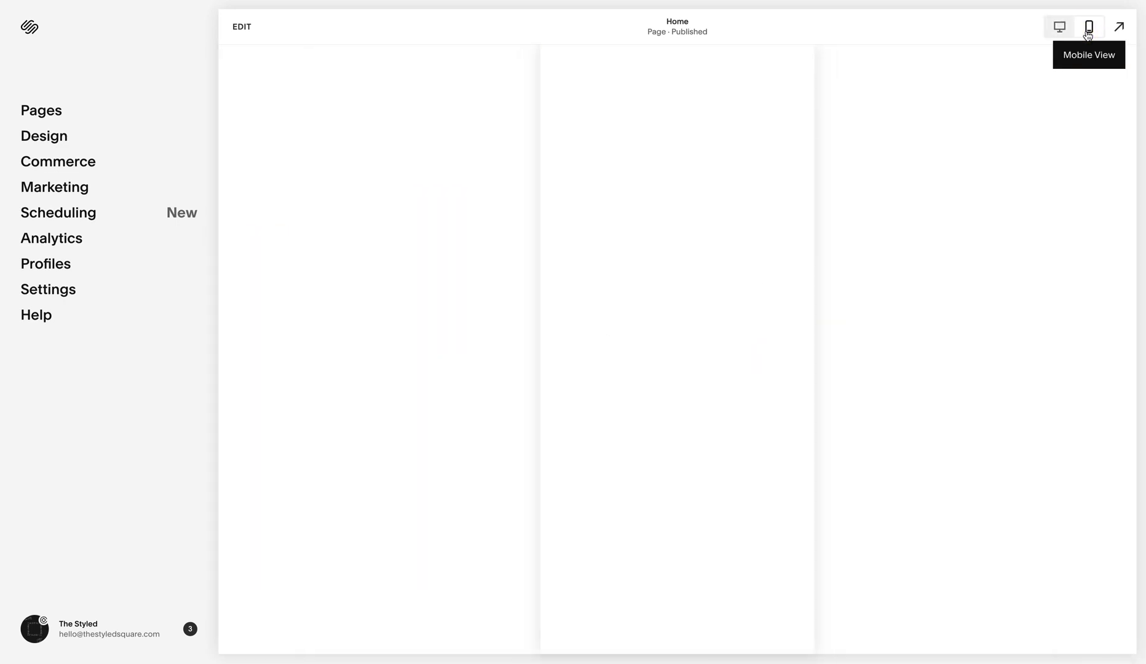
{"action": "scroll", "coordinate": [677, 393], "scroll_direction": "down", "scroll_amount": 10}
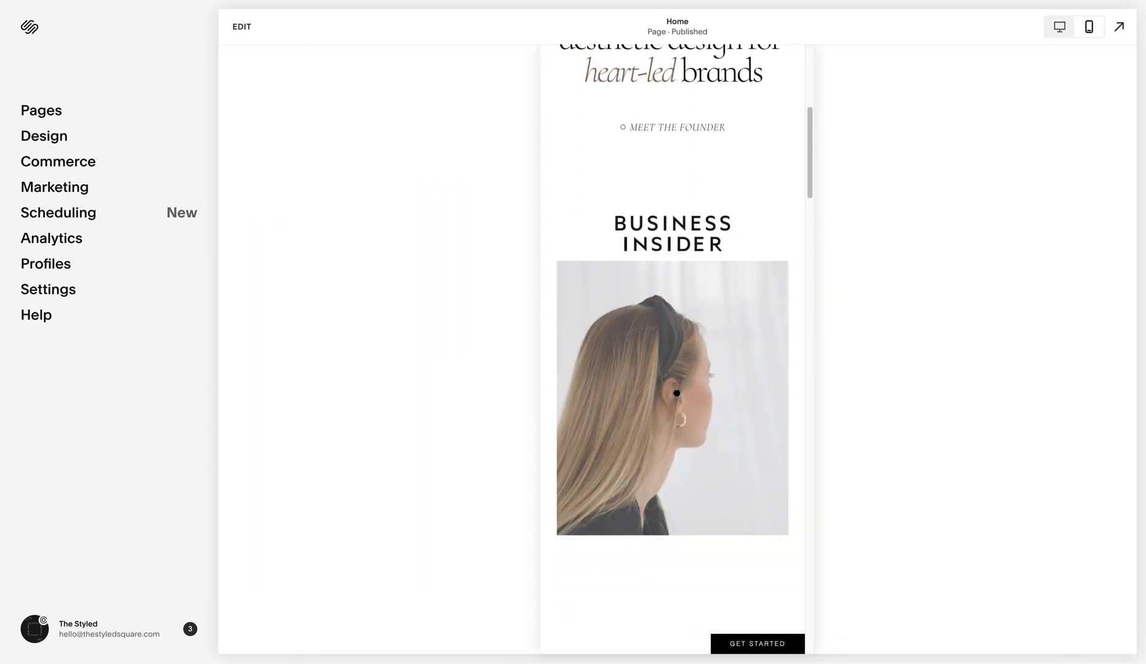
{"action": "scroll", "coordinate": [676, 392], "scroll_direction": "down", "scroll_amount": 3}
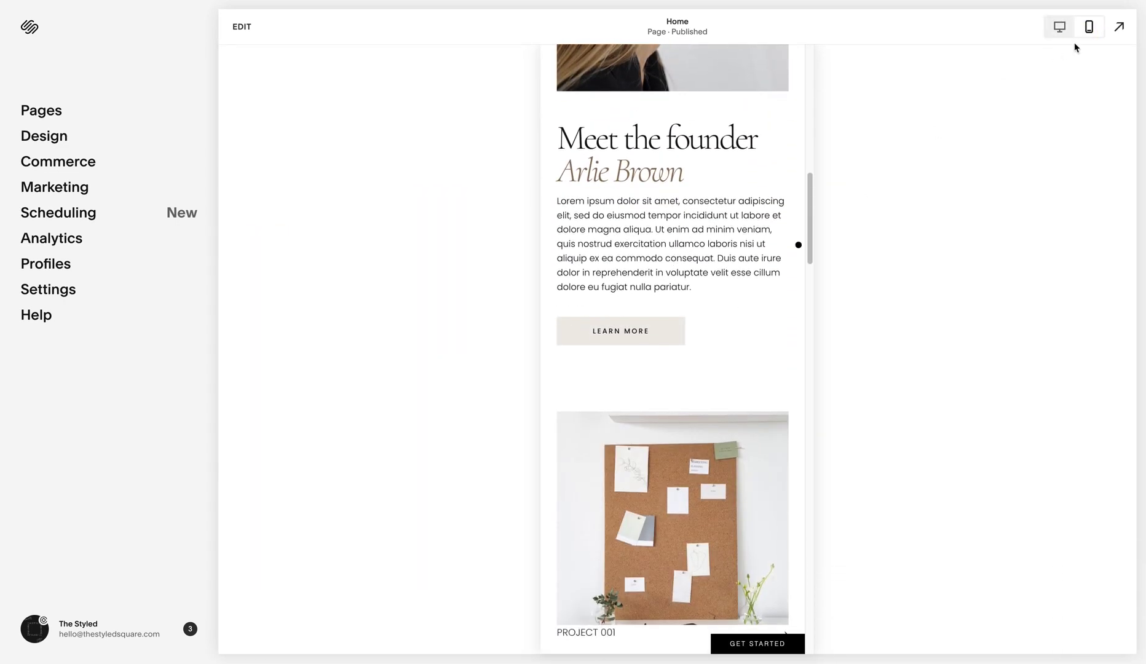
{"action": "left_click", "coordinate": [1060, 27]}
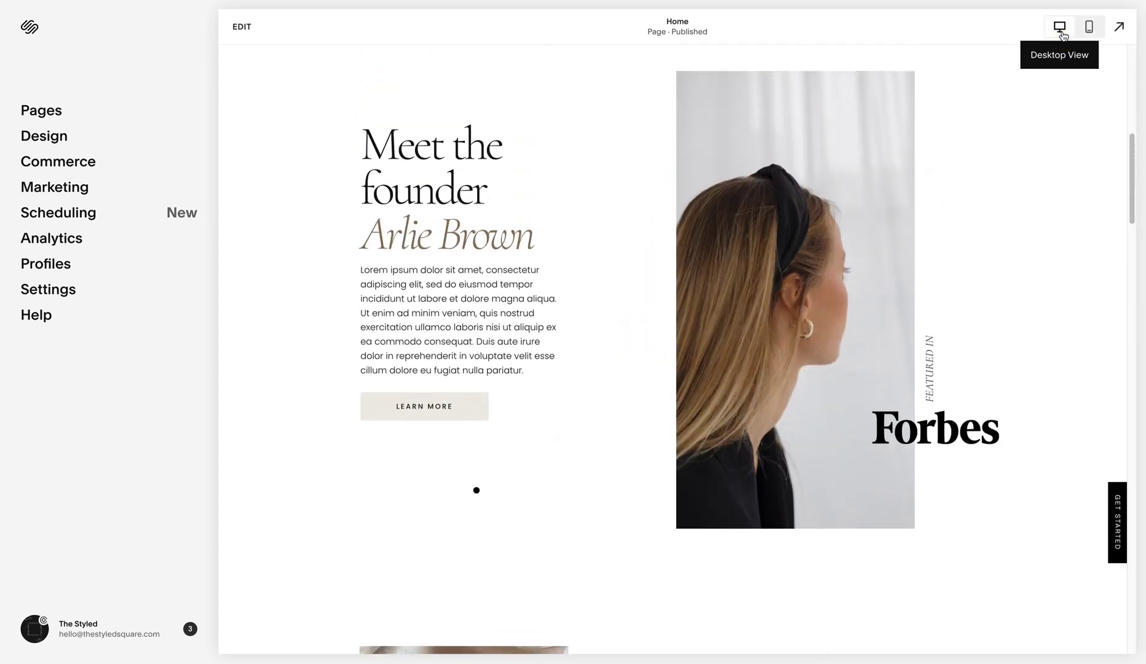
{"action": "scroll", "coordinate": [863, 360], "scroll_direction": "down", "scroll_amount": 10}
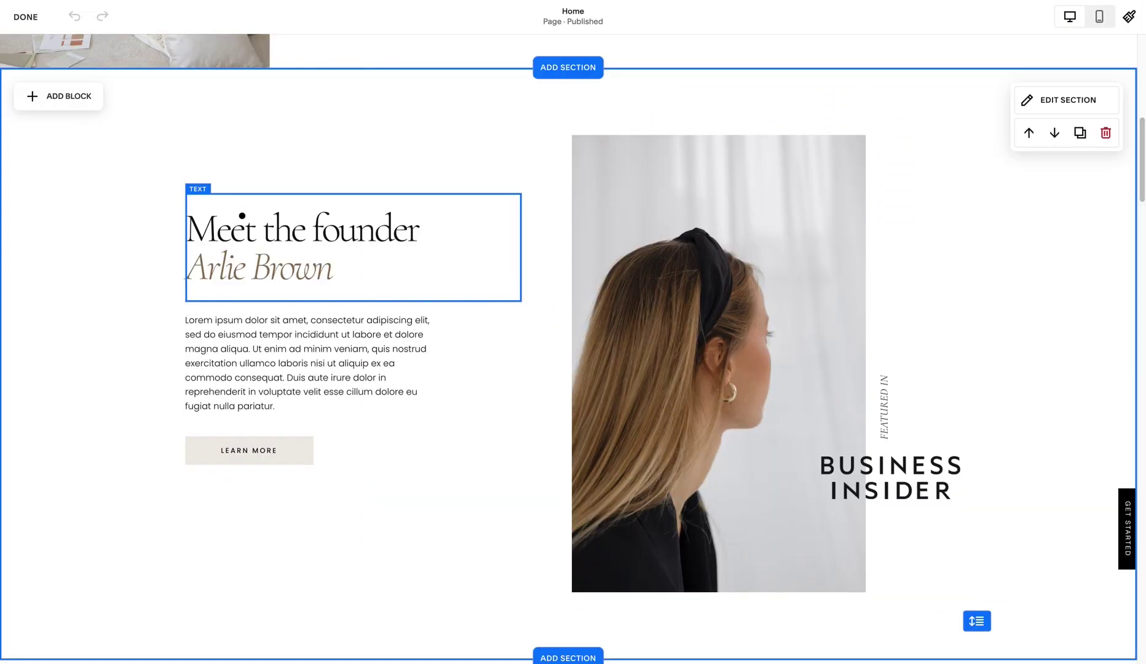
Centre-align the "Meet the founder" heading in the mobile editor and return to desktop view
{"action": "left_click", "coordinate": [246, 216]}
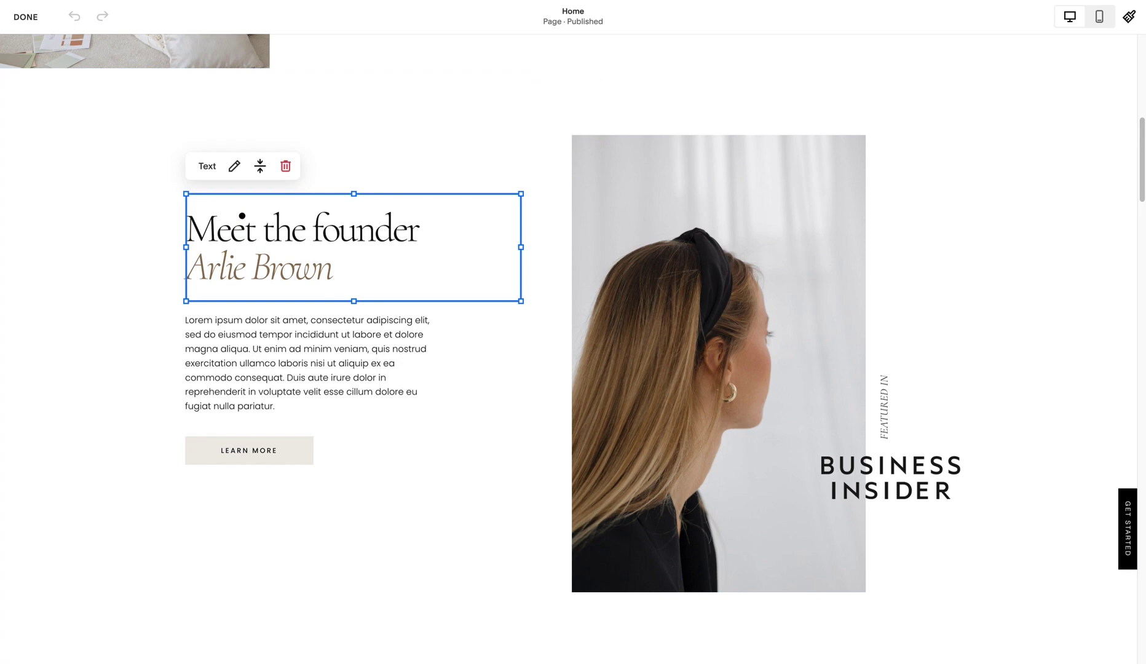
{"action": "left_click", "coordinate": [1097, 19]}
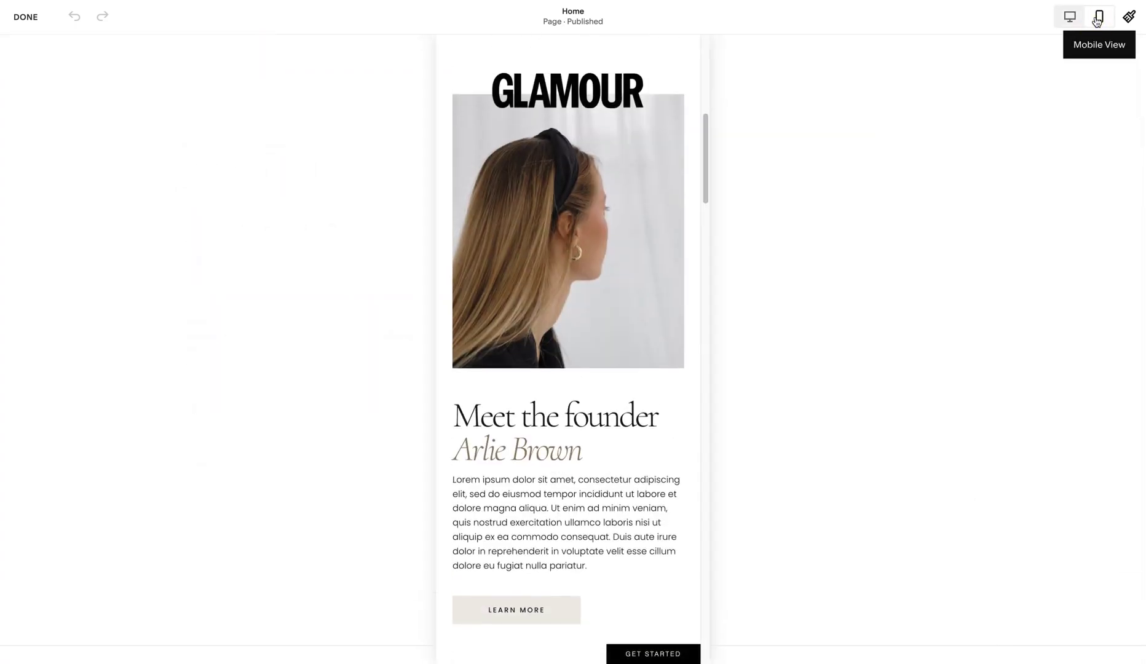
{"action": "left_click", "coordinate": [566, 437]}
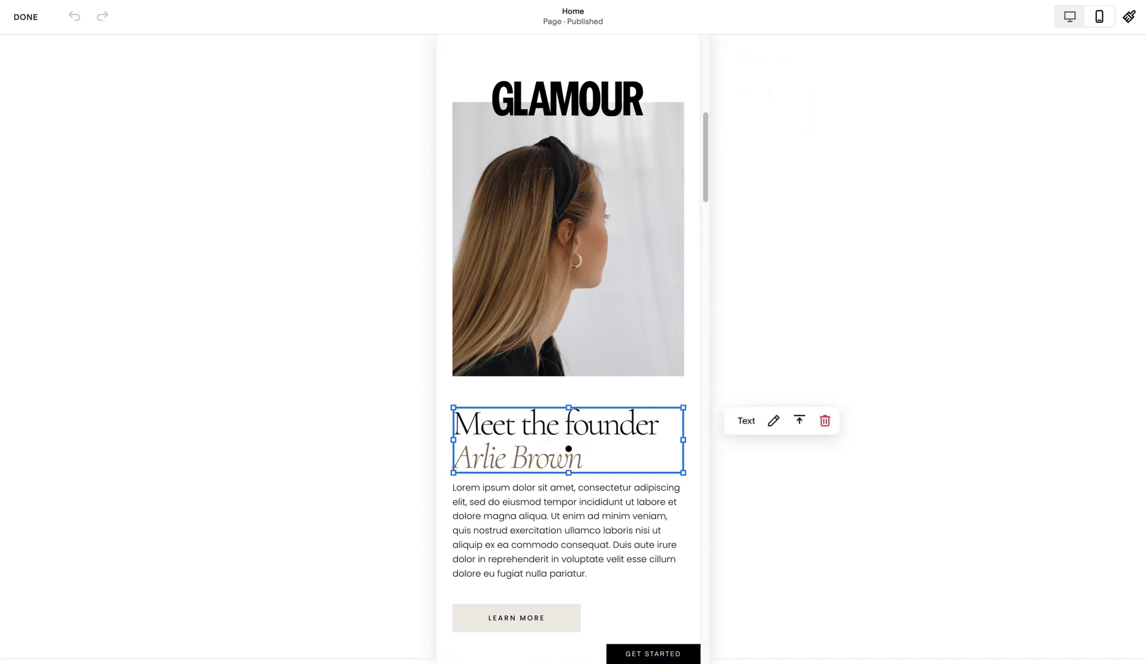
{"action": "left_click", "coordinate": [568, 449]}
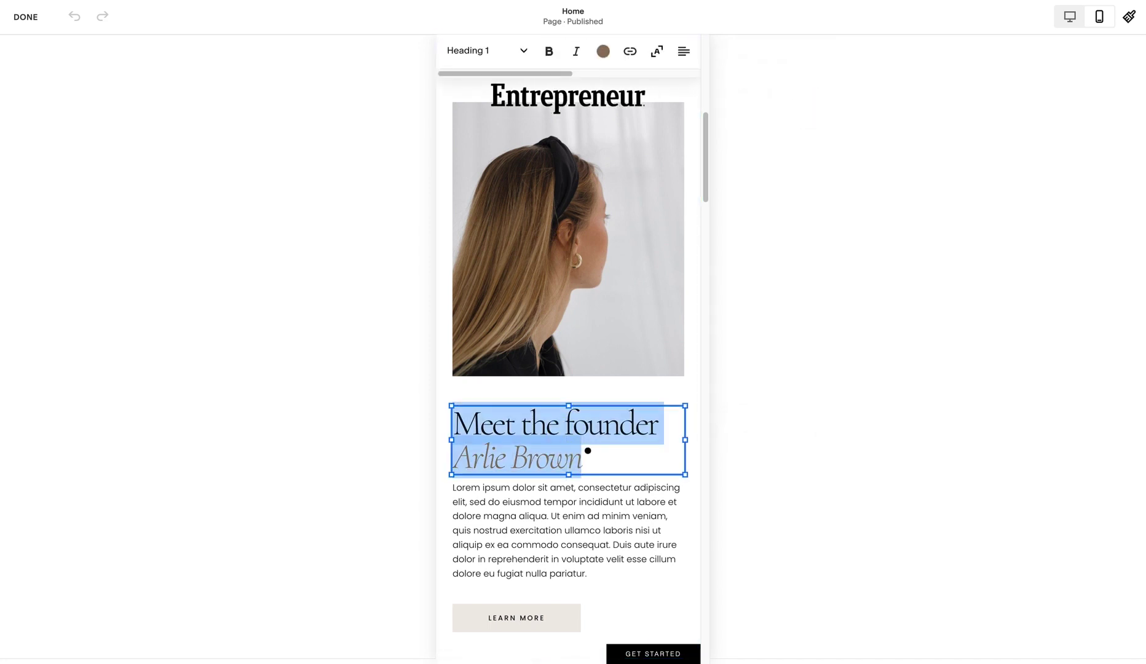
{"action": "left_click", "coordinate": [686, 53]}
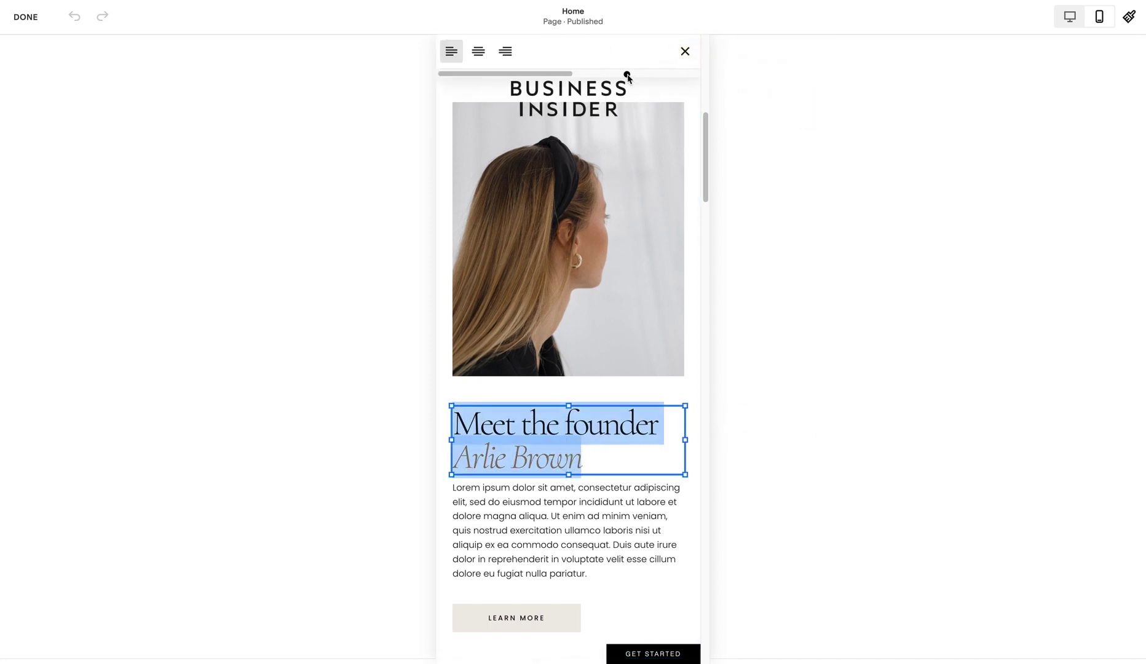
{"action": "left_click", "coordinate": [480, 53]}
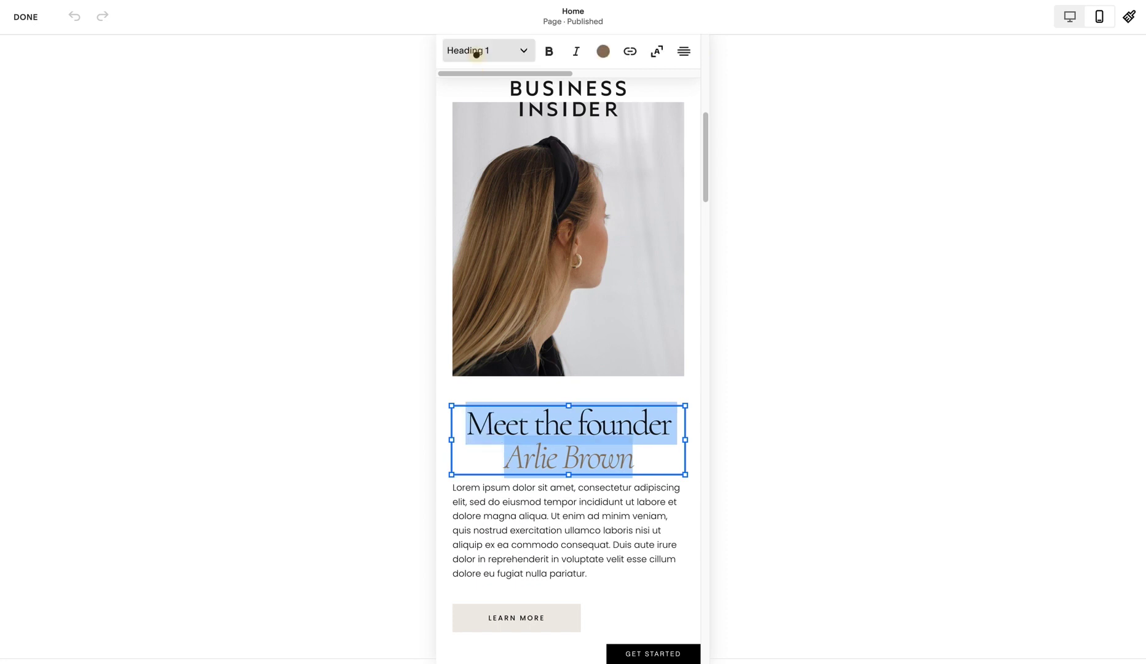
{"action": "left_click", "coordinate": [530, 489]}
{"action": "left_click", "coordinate": [1075, 20]}
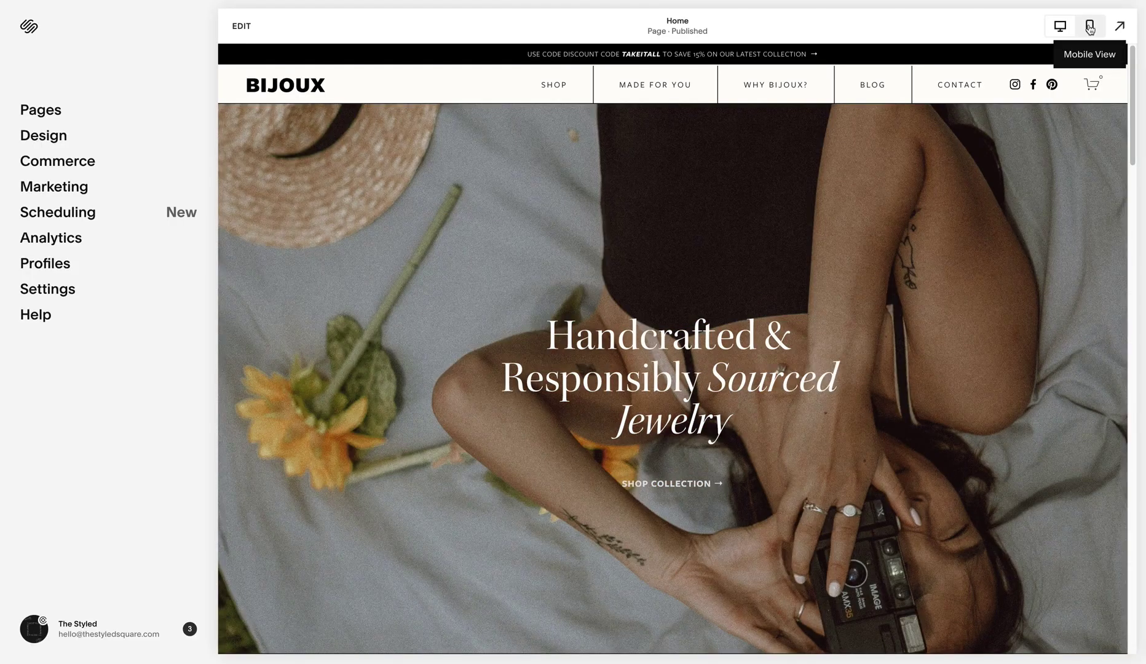
Preview the Bijoux site's Home page in mobile view, examining the hero section and the content below it
{"action": "left_click", "coordinate": [1089, 26]}
{"action": "scroll", "coordinate": [687, 417], "scroll_direction": "down", "scroll_amount": 5}
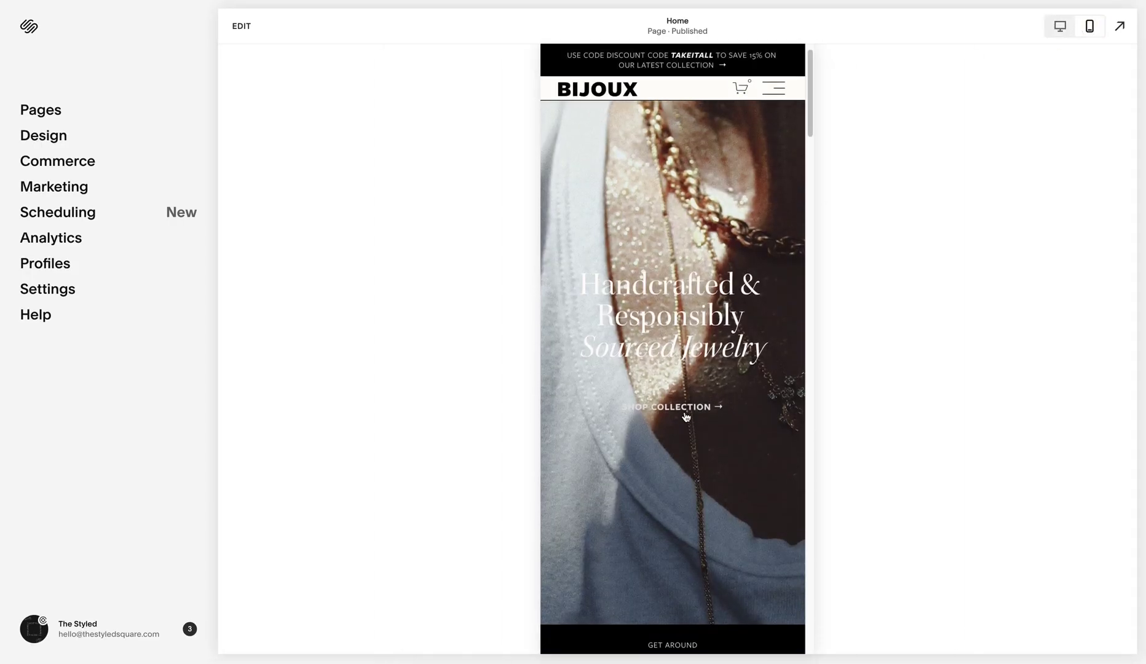
{"action": "scroll", "coordinate": [686, 417], "scroll_direction": "down", "scroll_amount": 10}
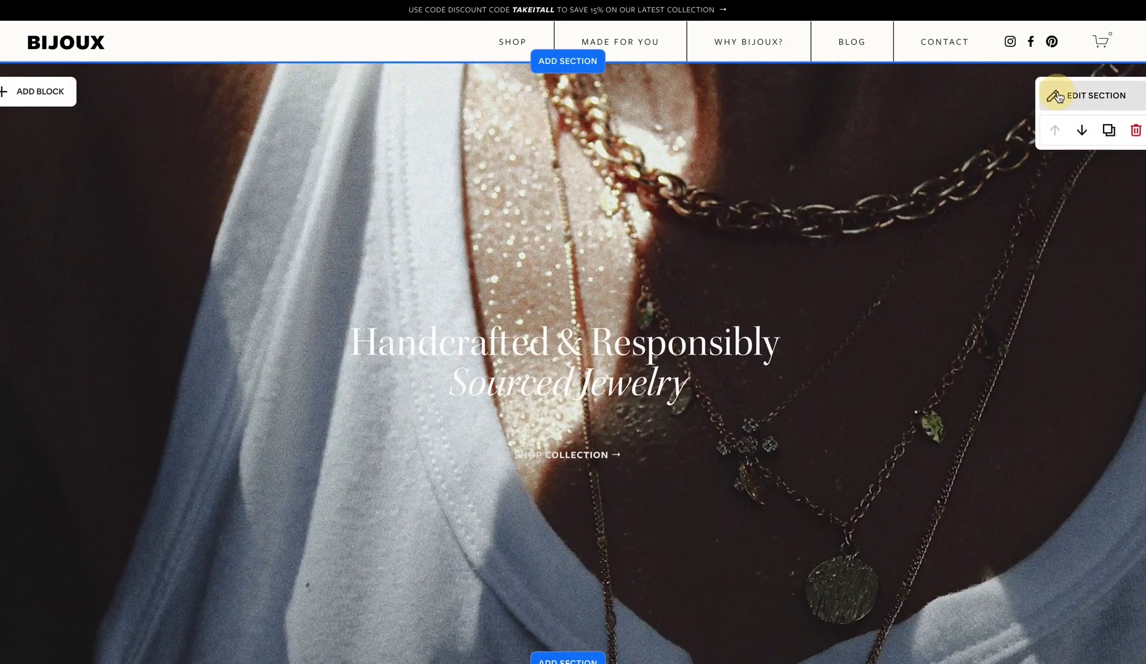
Replace the Bijoux hero section's background image with pexels-roman-ska-7096339.jpg and close the section settings
{"action": "left_click", "coordinate": [1058, 91]}
{"action": "left_click", "coordinate": [1033, 158]}
{"action": "left_click", "coordinate": [982, 357]}
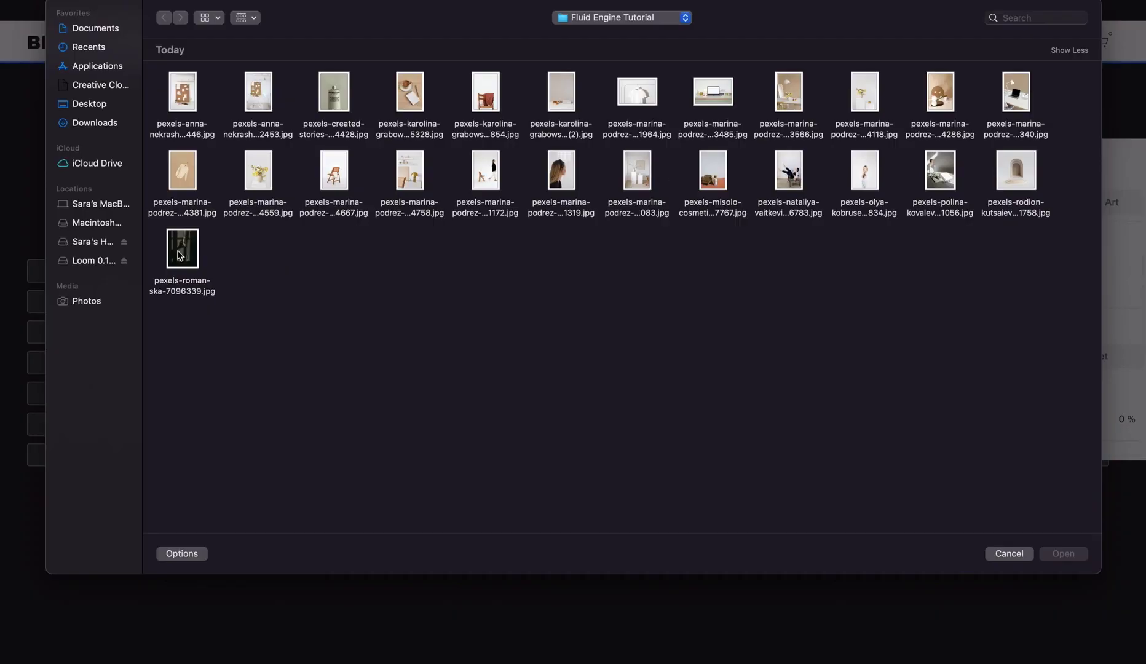
{"action": "double_click", "coordinate": [183, 256]}
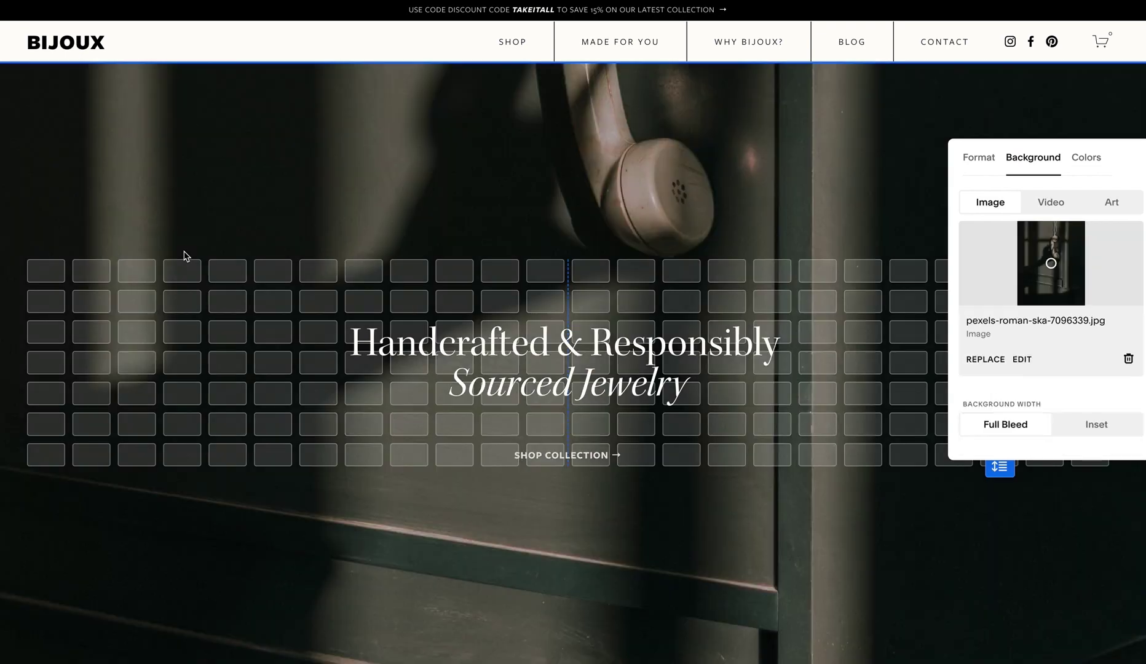
{"action": "left_click", "coordinate": [182, 252]}
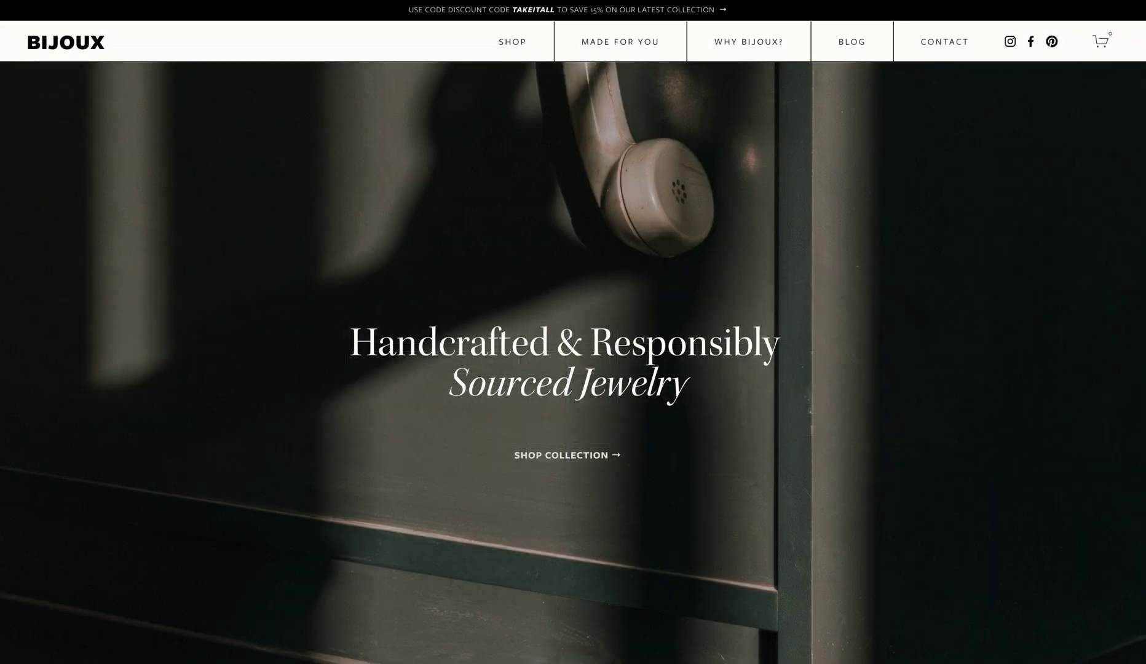
{"action": "left_click", "coordinate": [1131, 2]}
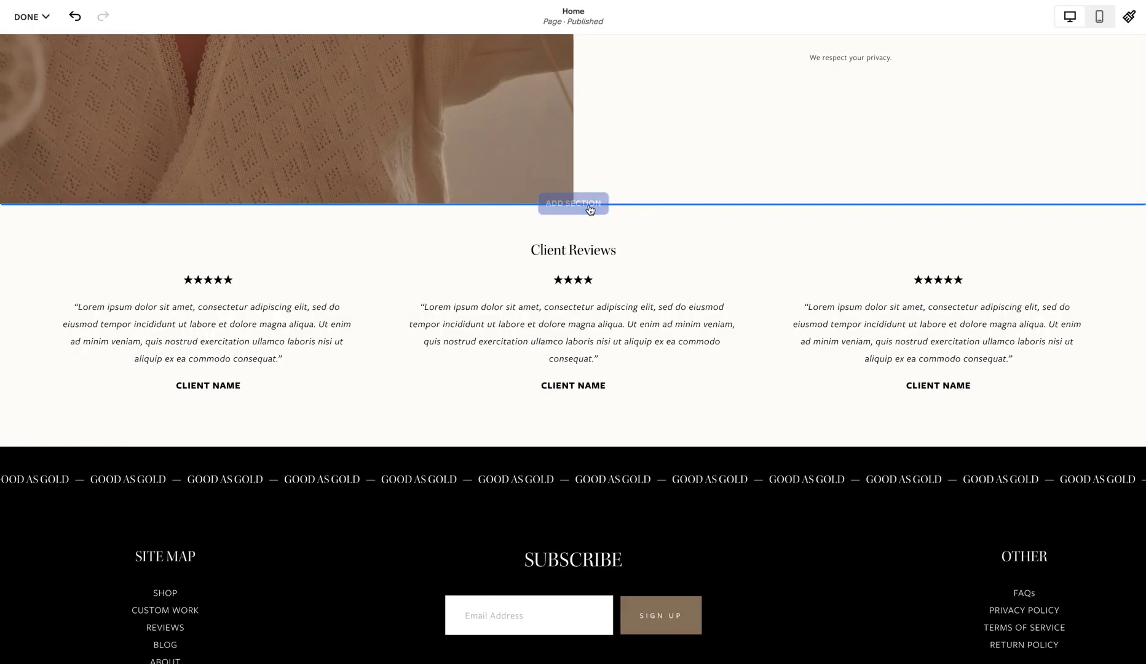
Add a blank section directly above the Client Reviews section on the Home page
{"action": "left_click", "coordinate": [572, 203]}
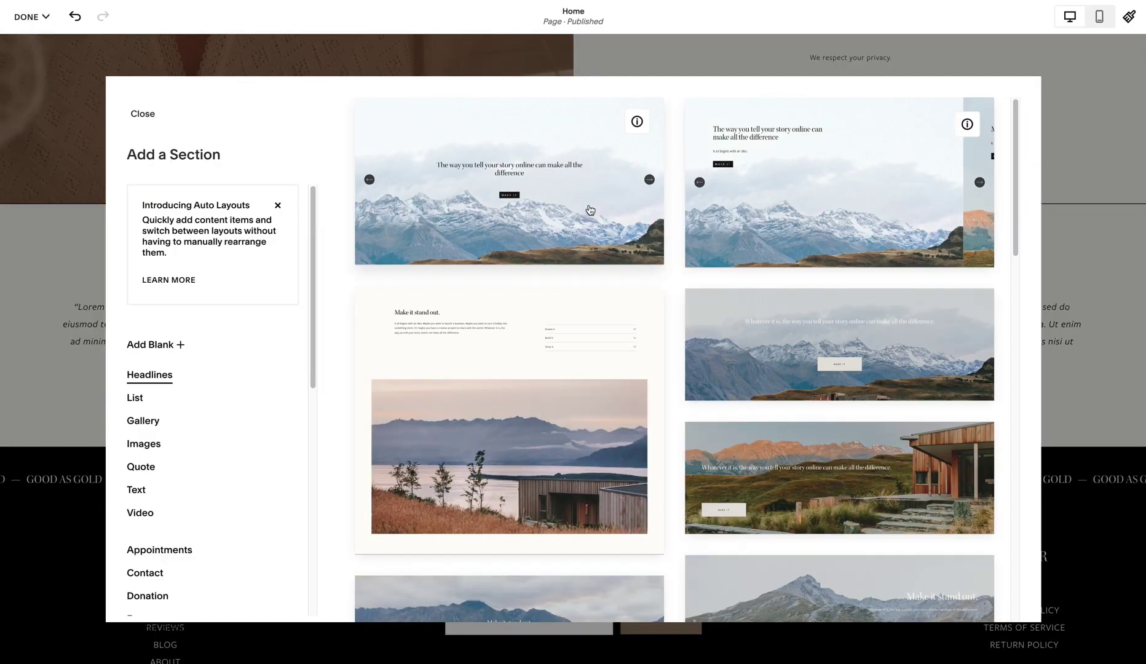
{"action": "left_click", "coordinate": [146, 343]}
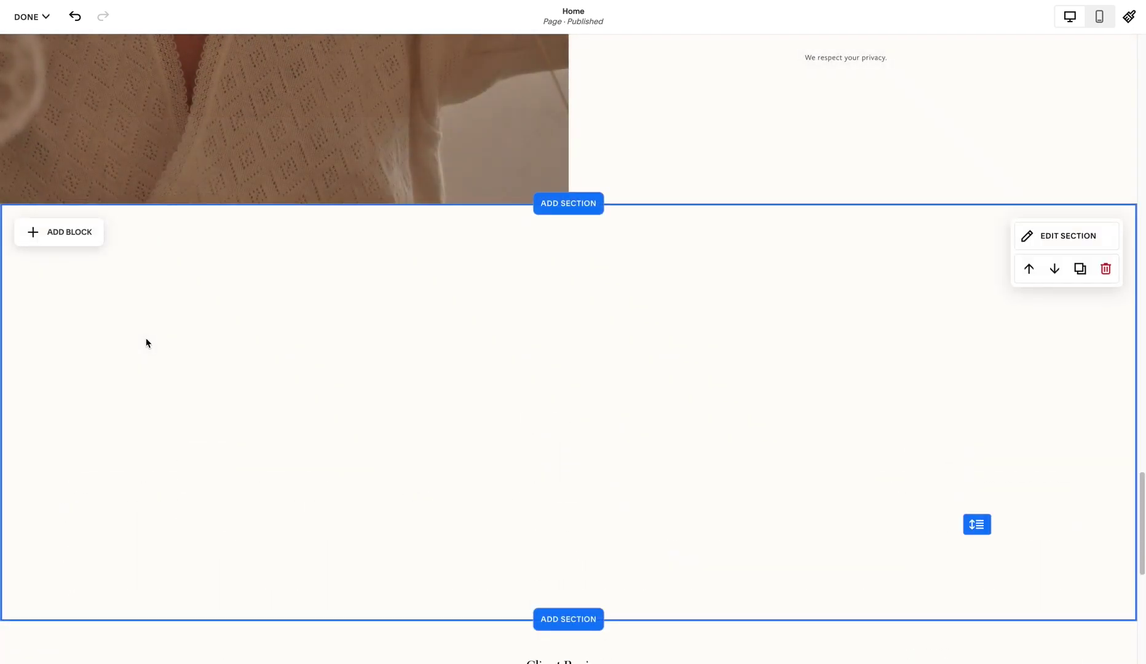
{"action": "left_click", "coordinate": [83, 246]}
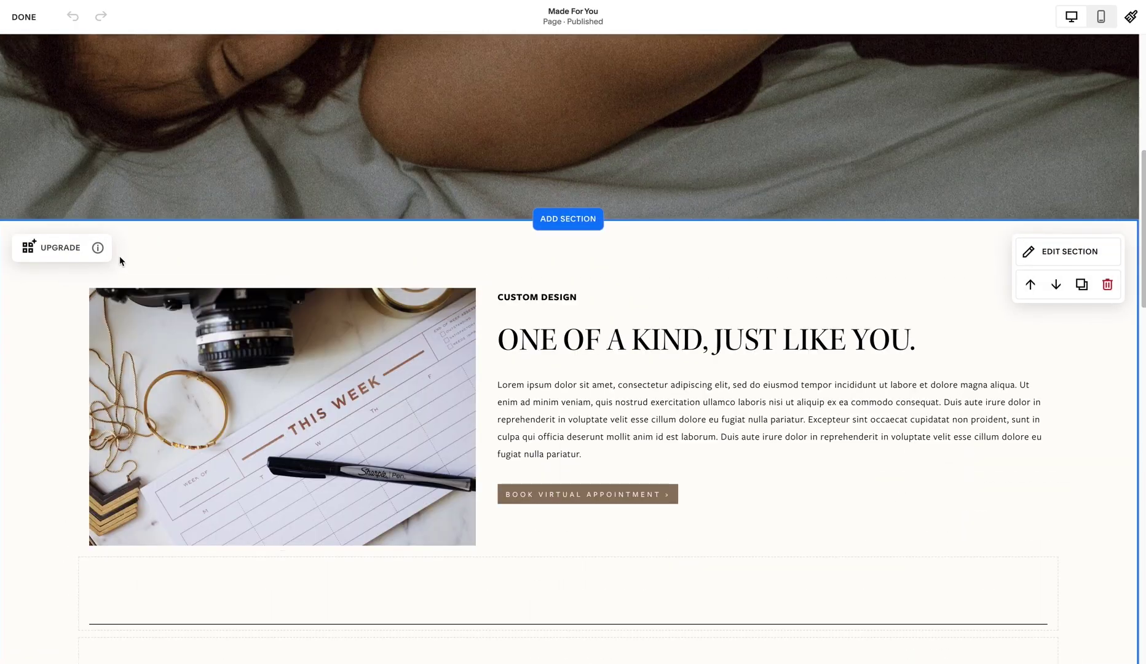
Upgrade the Custom Design section on the Made For You page to Fluid Engine
{"action": "left_click", "coordinate": [81, 253]}
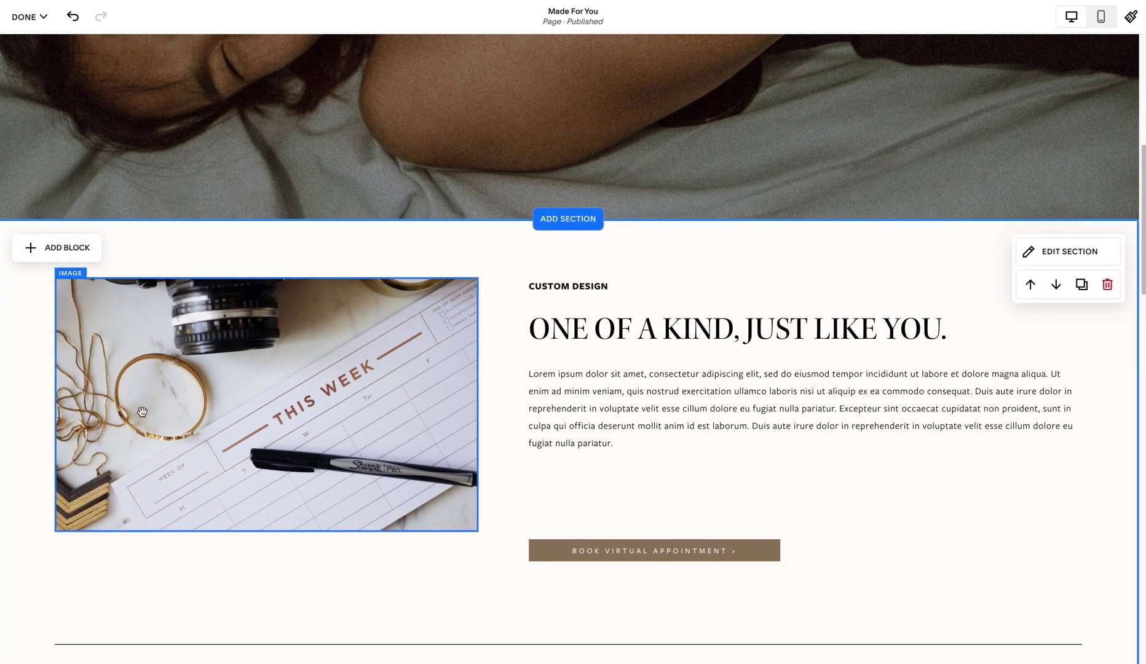
{"action": "left_click", "coordinate": [574, 416]}
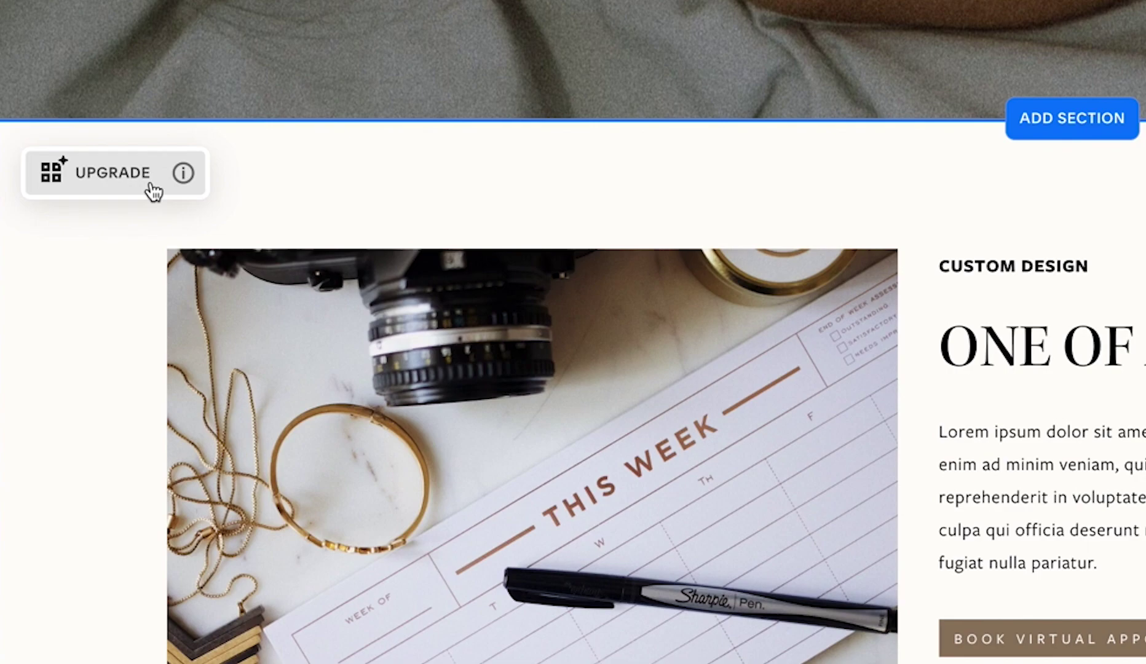
{"action": "left_click", "coordinate": [154, 191]}
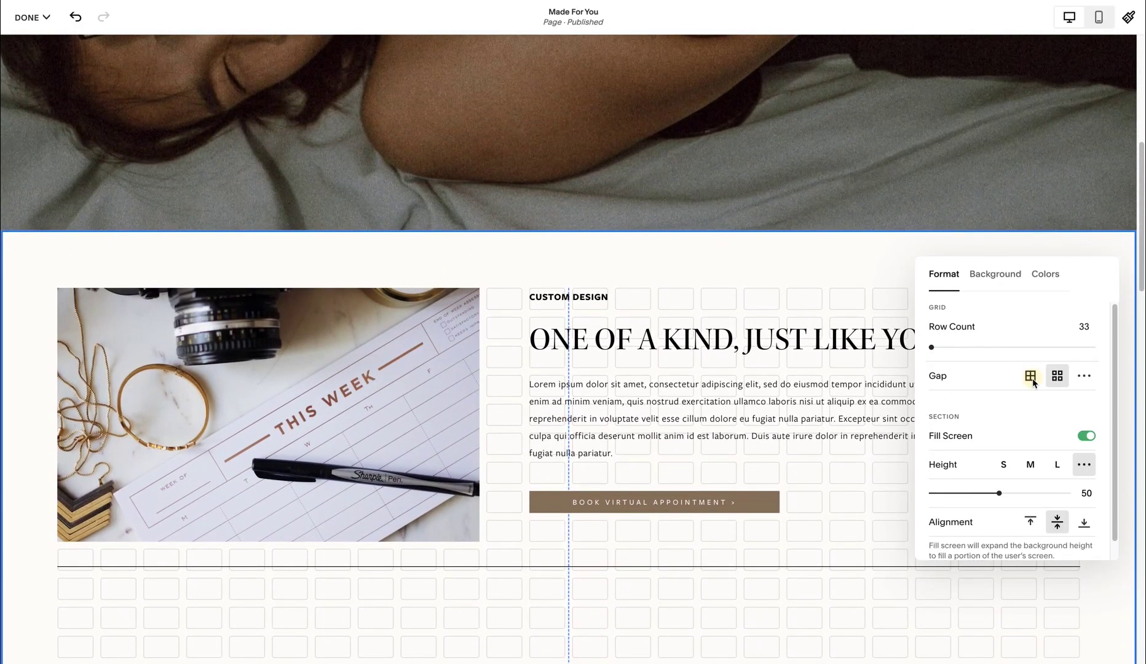
Try the Custom Design section's grid without gaps and restore the gapped grid
{"action": "left_click", "coordinate": [1031, 377]}
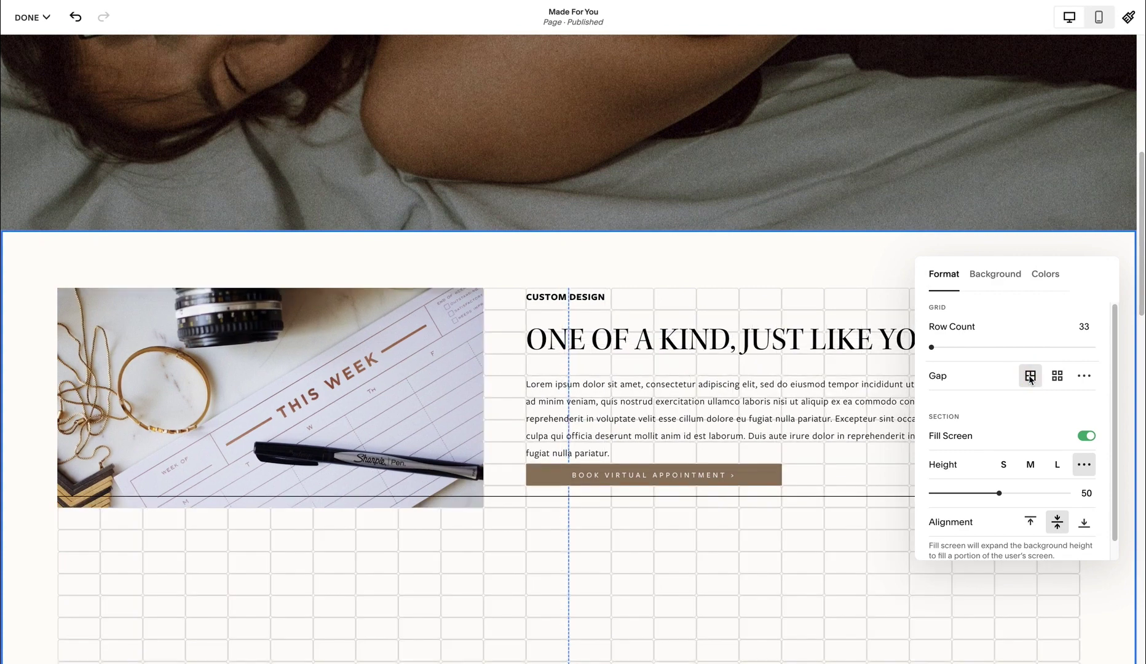
{"action": "left_click", "coordinate": [1052, 380]}
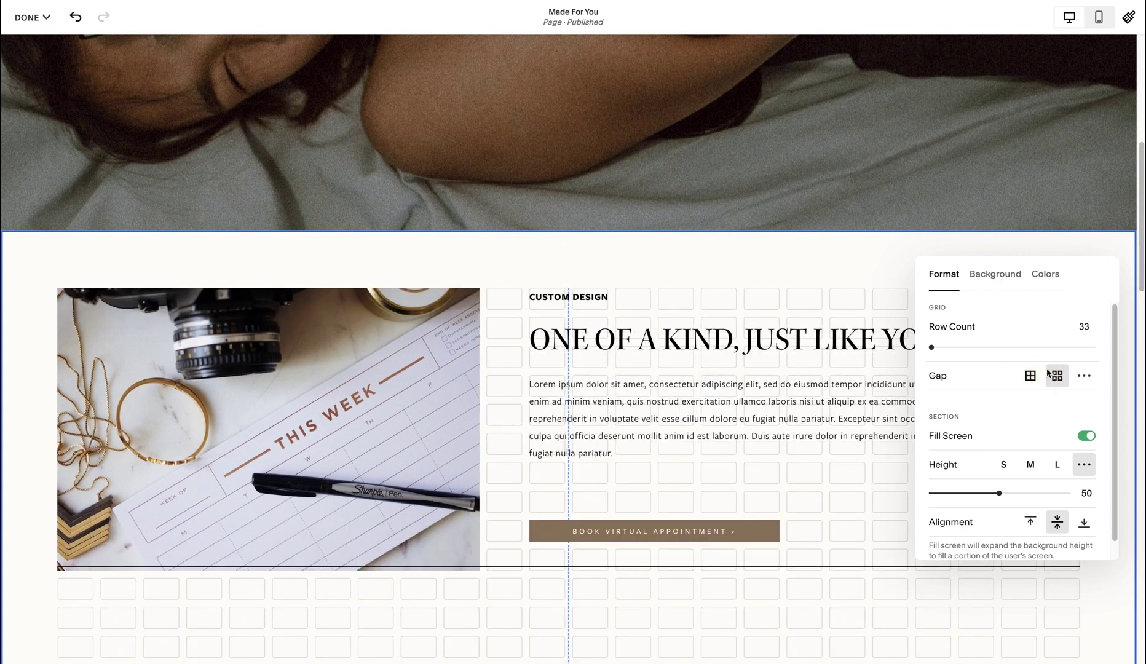
In the upgraded Custom Design section, shorten the text block and move the Book Virtual Appointment button up beneath the paragraph
{"action": "left_click", "coordinate": [80, 255]}
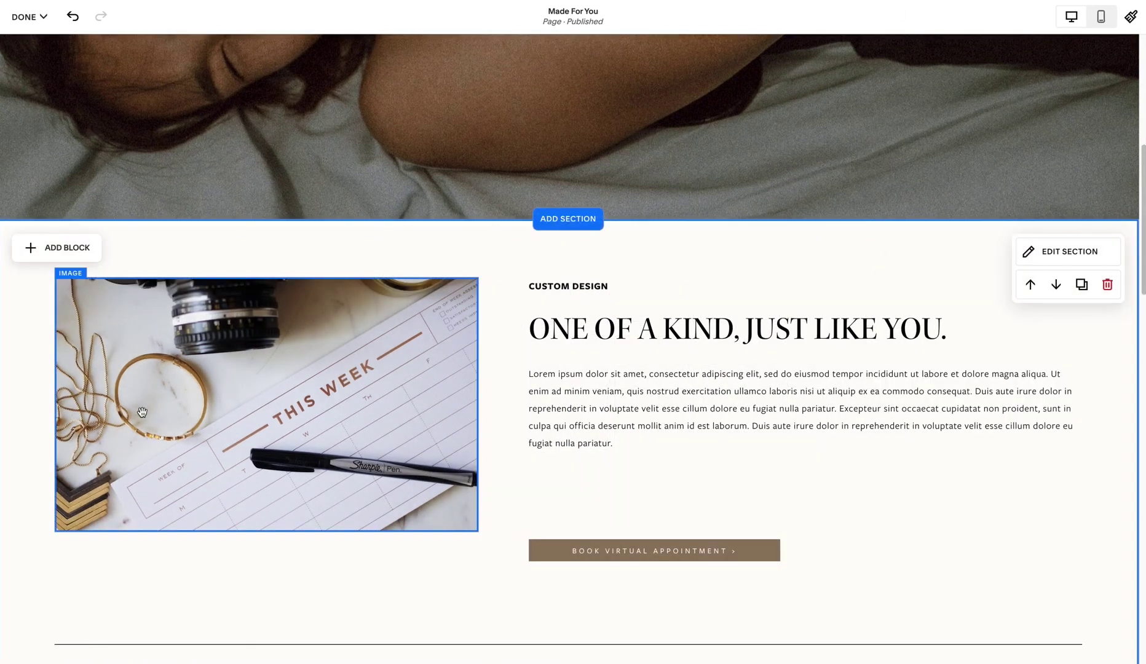
{"action": "left_click", "coordinate": [575, 417]}
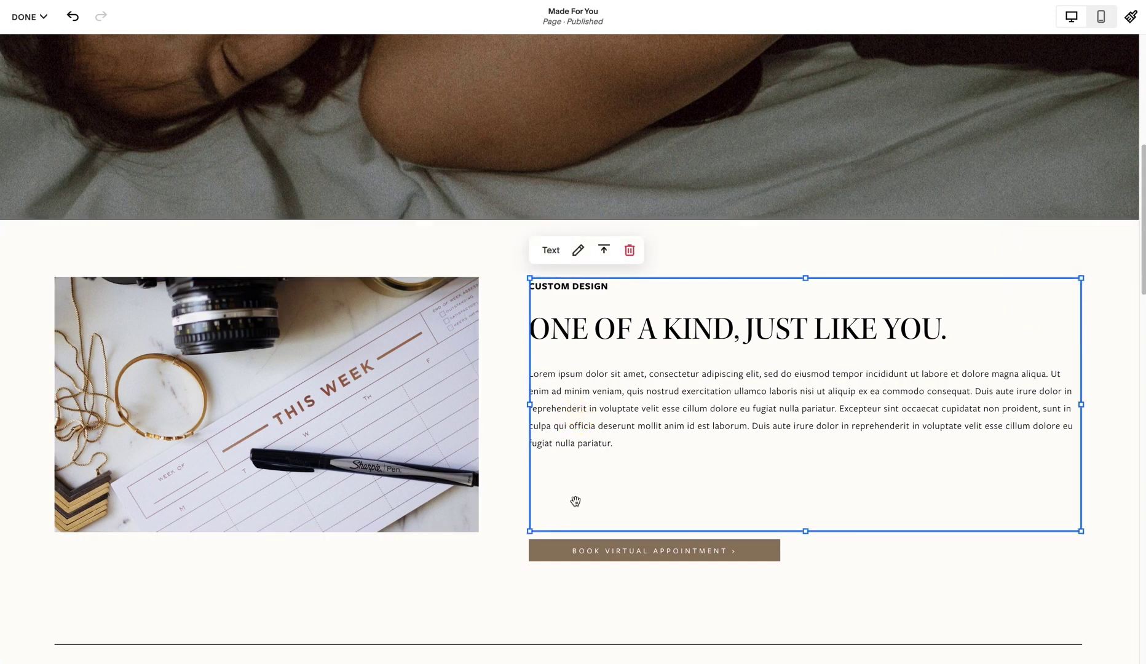
{"action": "left_click_drag", "start_coordinate": [807, 531], "coordinate": [786, 492]}
{"action": "left_click_drag", "start_coordinate": [758, 550], "coordinate": [758, 495]}
{"action": "left_click", "coordinate": [426, 425]}
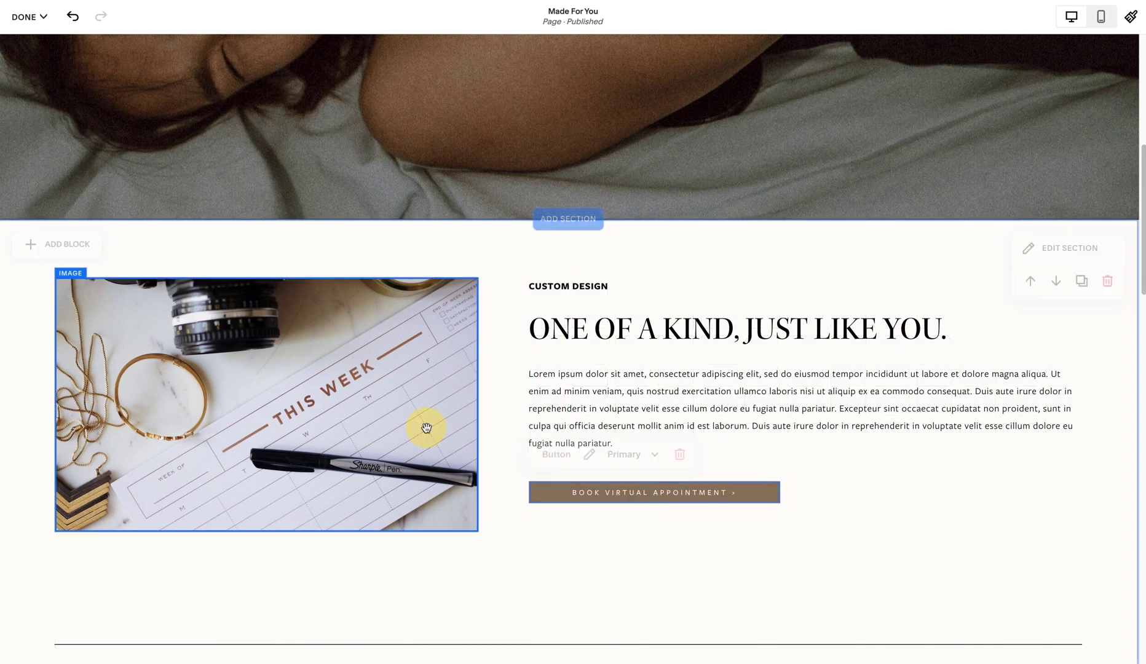
{"action": "left_click", "coordinate": [510, 258]}
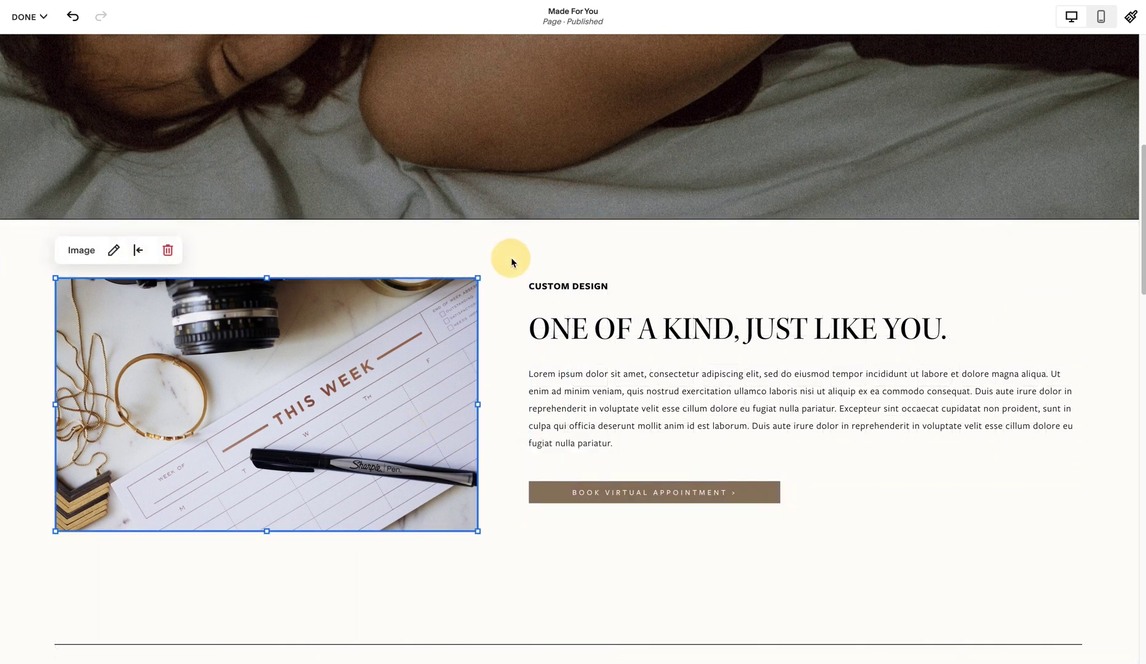
Move the horizontal divider line up to sit just beneath the Custom Design section's image
{"action": "left_click", "coordinate": [956, 652]}
{"action": "left_click_drag", "start_coordinate": [952, 643], "coordinate": [928, 512]}
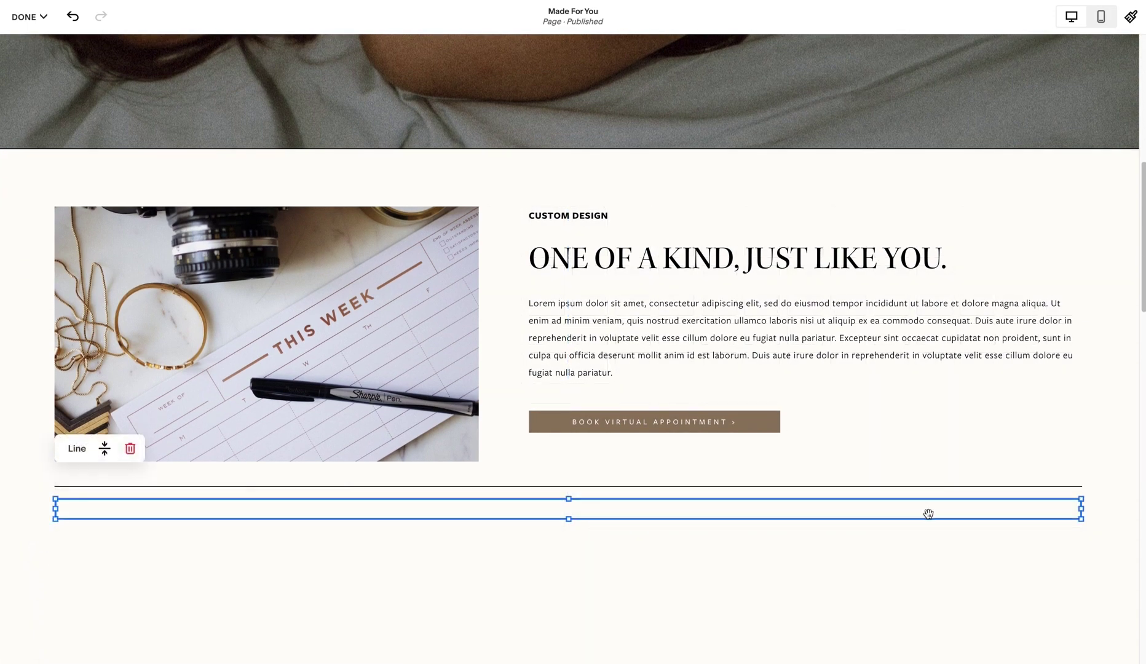
{"action": "left_click", "coordinate": [913, 544]}
On the Home page, widen the teacup image beside Latest From The Blog past the midline and pull its edge partly back
{"action": "scroll", "coordinate": [916, 549], "scroll_direction": "up", "scroll_amount": 2}
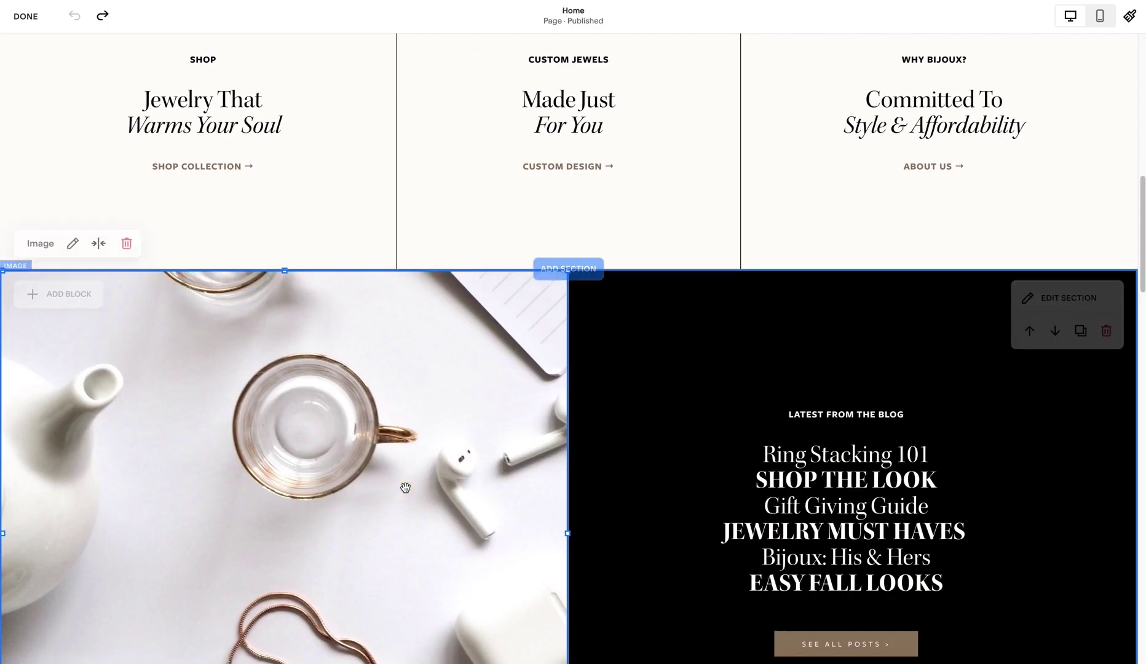
{"action": "scroll", "coordinate": [480, 467], "scroll_direction": "down", "scroll_amount": 2}
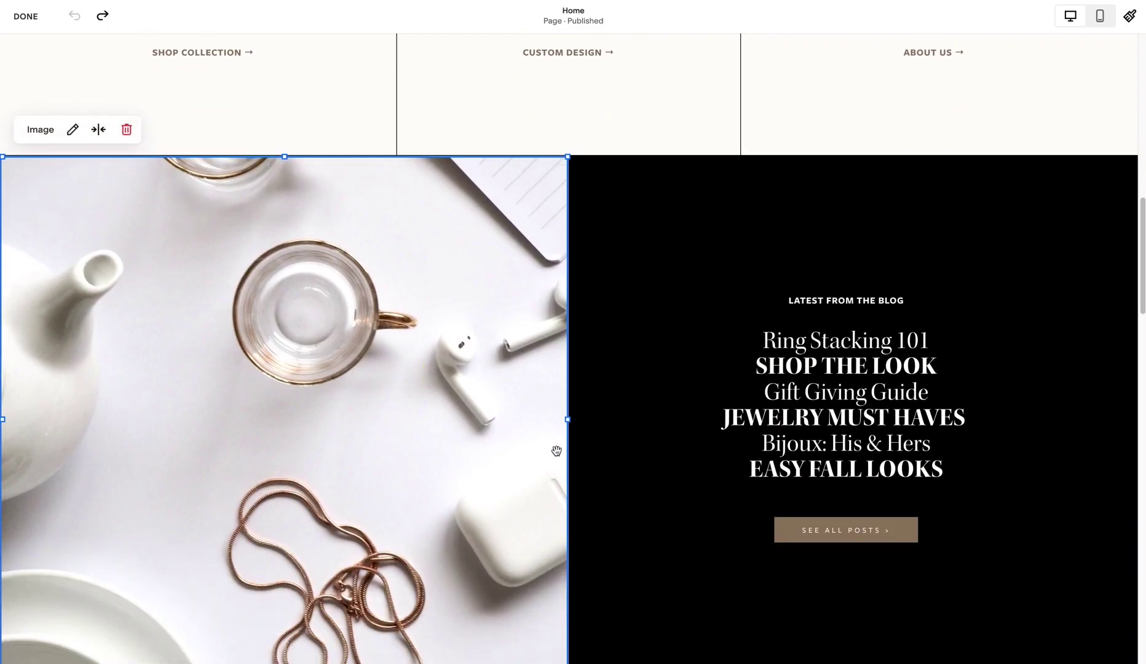
{"action": "left_click_drag", "start_coordinate": [567, 420], "coordinate": [610, 415]}
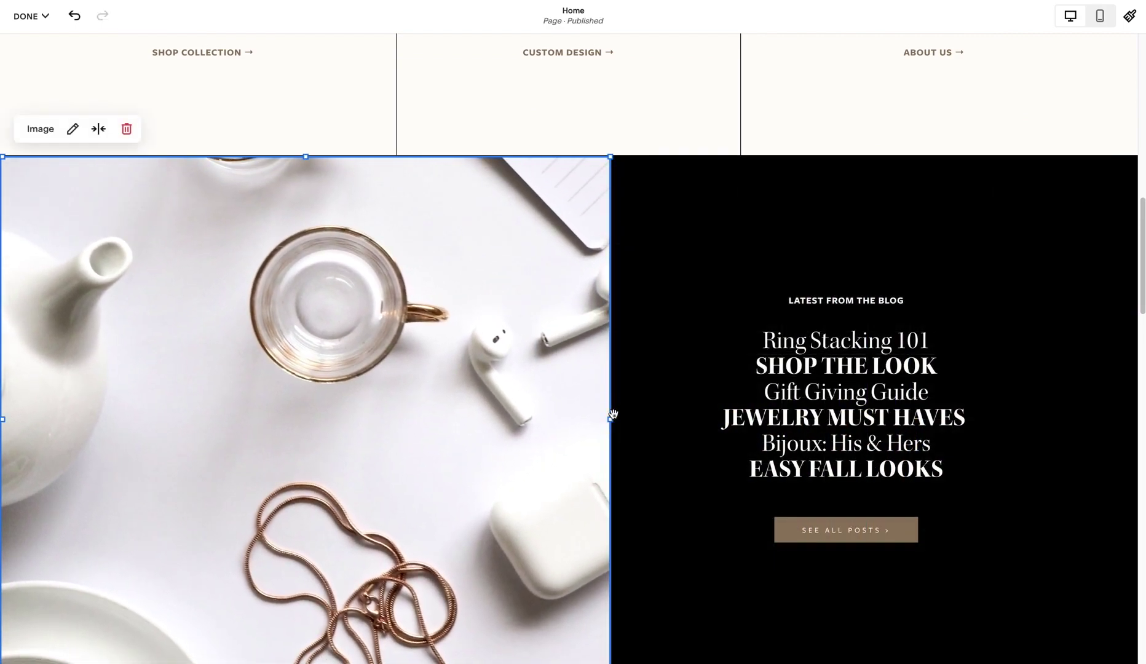
{"action": "scroll", "coordinate": [609, 414], "scroll_direction": "down", "scroll_amount": 4}
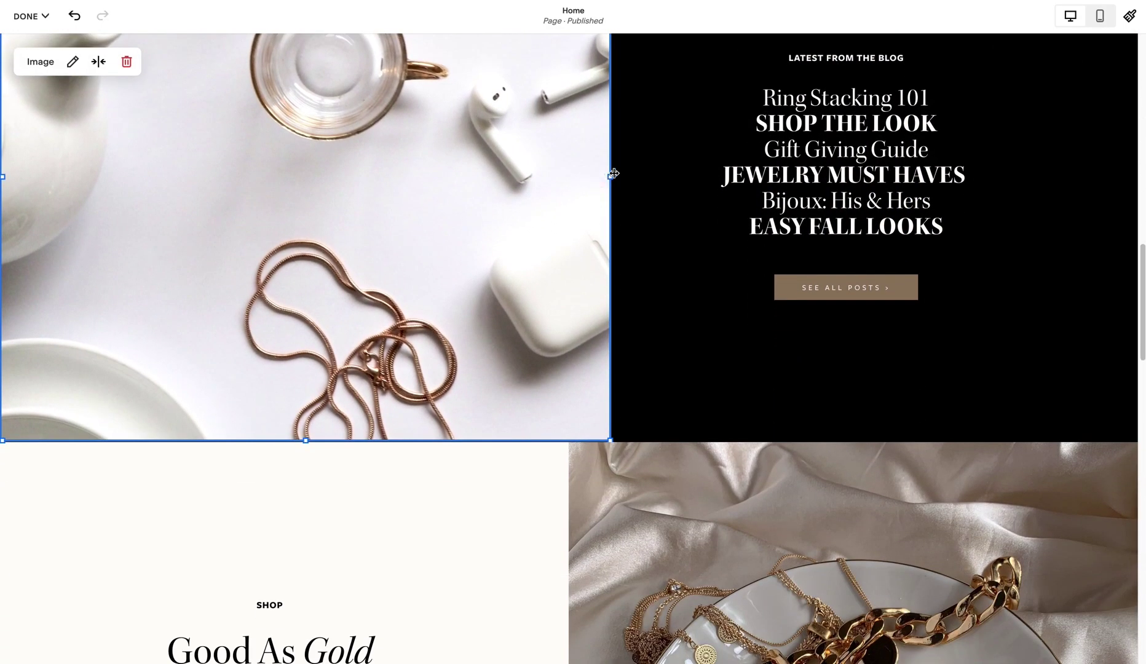
{"action": "left_click_drag", "start_coordinate": [610, 176], "coordinate": [586, 176]}
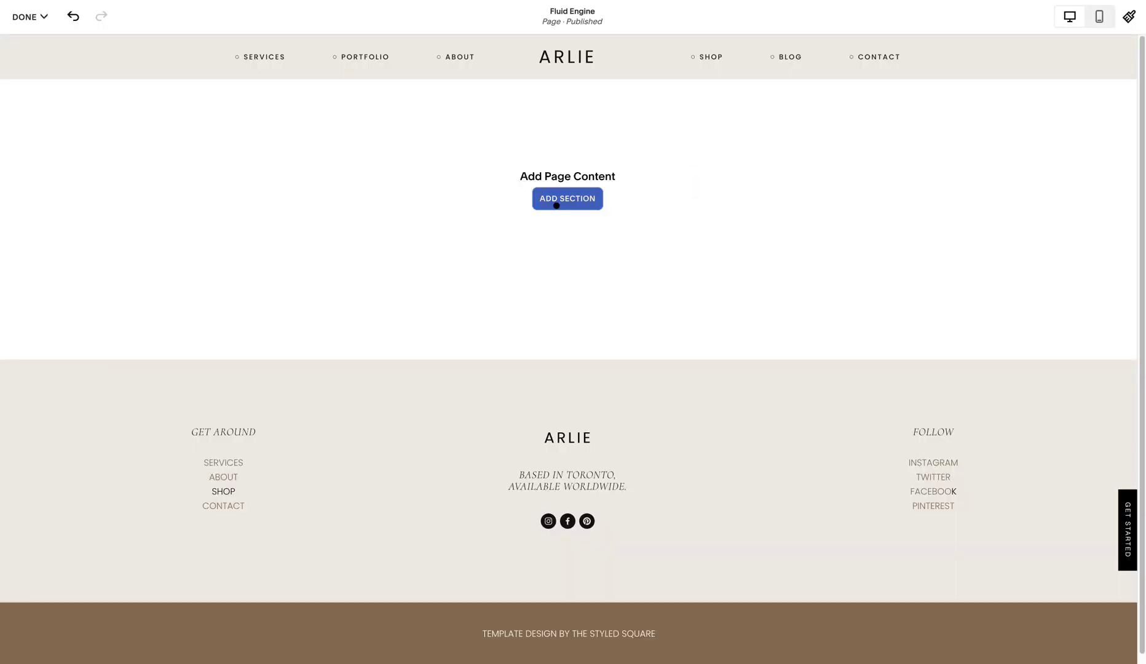
Add a blank section to the empty Fluid Engine page and place an image block near the middle of its grid
{"action": "left_click", "coordinate": [556, 199]}
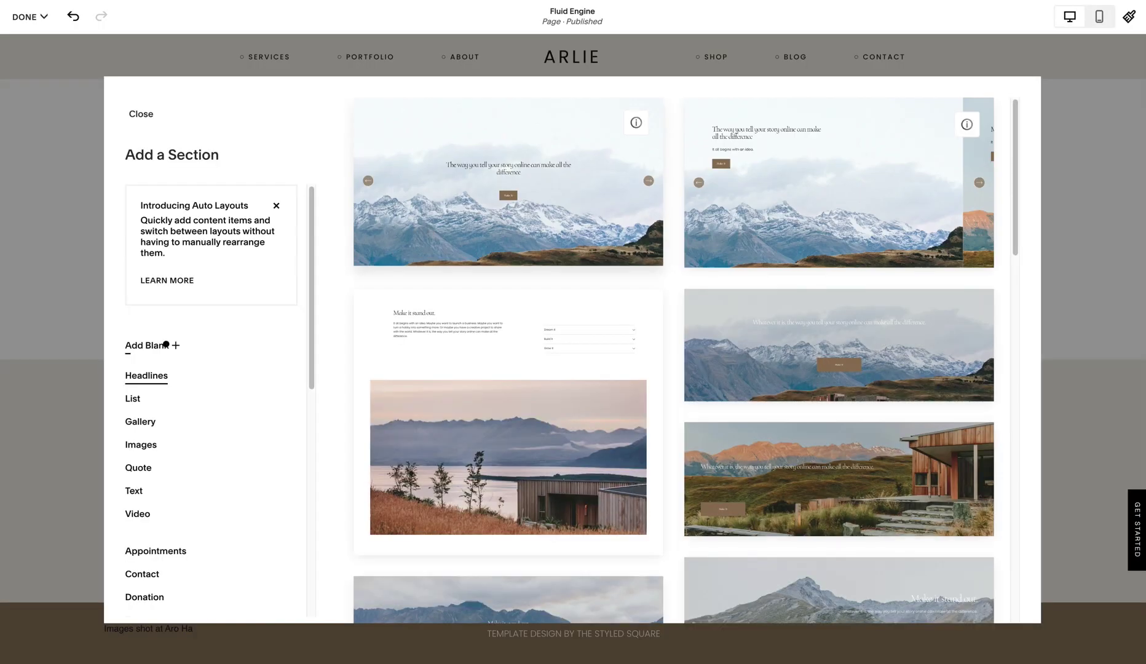
{"action": "left_click", "coordinate": [176, 340]}
{"action": "left_click", "coordinate": [56, 108]}
{"action": "left_click_drag", "start_coordinate": [183, 198], "coordinate": [443, 215]}
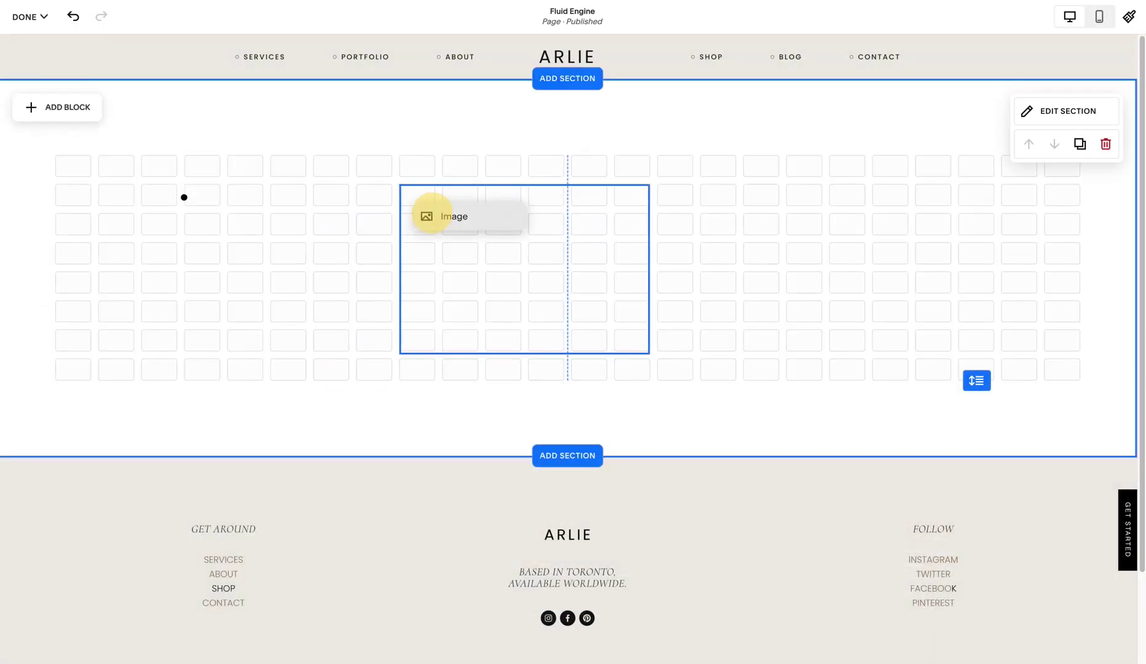
Upload pexels-marina-podrez-11674118.jpg from the Fluid Engine Tutorial folder into the new image block
{"action": "left_click", "coordinate": [458, 156]}
{"action": "left_click", "coordinate": [760, 255]}
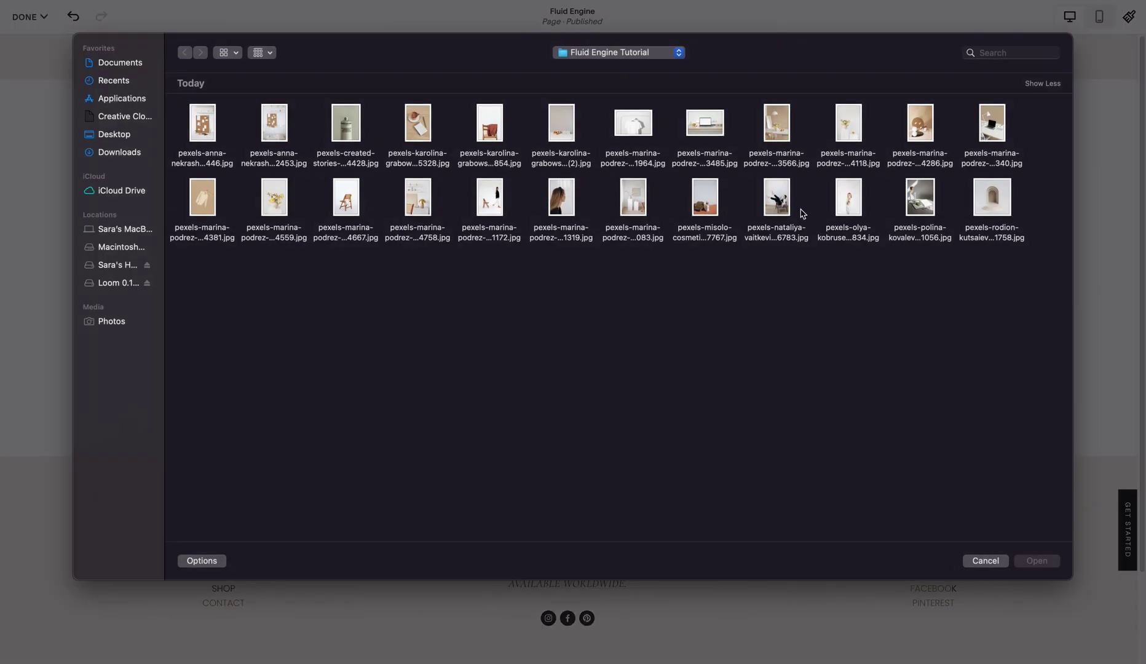
{"action": "double_click", "coordinate": [841, 126]}
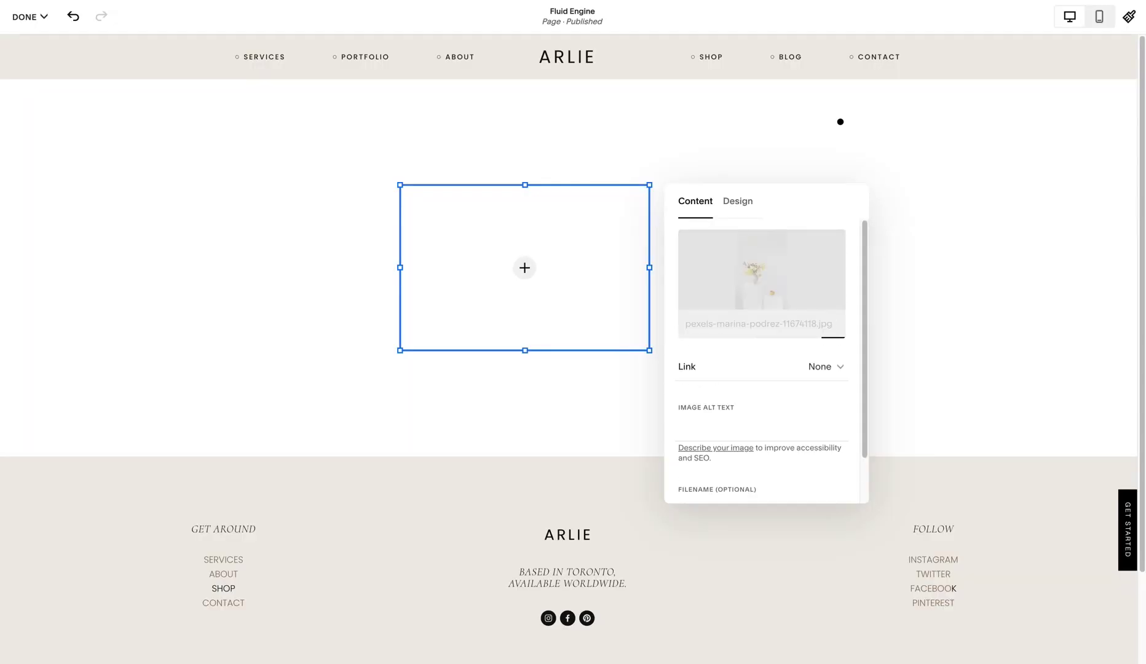
Make the flower vase image fill its block and extend the block downward to twelve grid rows tall
{"action": "left_click", "coordinate": [737, 199]}
{"action": "left_click", "coordinate": [762, 246]}
{"action": "left_click_drag", "start_coordinate": [526, 351], "coordinate": [538, 544]}
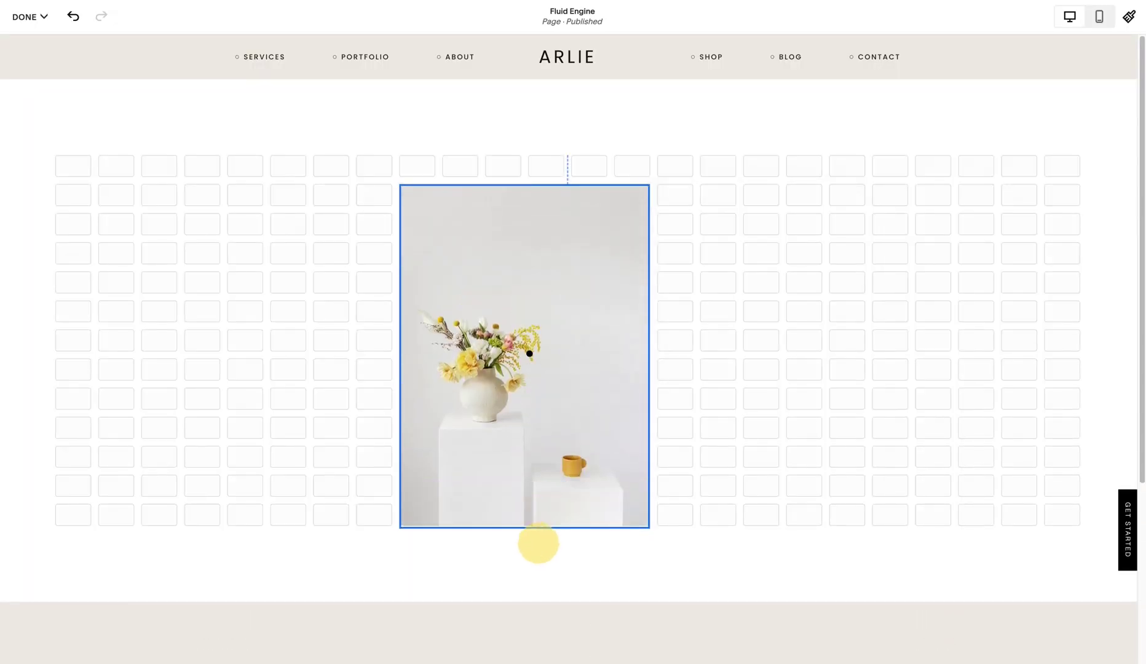
{"action": "key", "text": "Escape"}
Add a second image block overlapping the lower right part of the flower vase image
{"action": "left_click", "coordinate": [64, 107]}
{"action": "left_click_drag", "start_coordinate": [170, 191], "coordinate": [666, 325]}
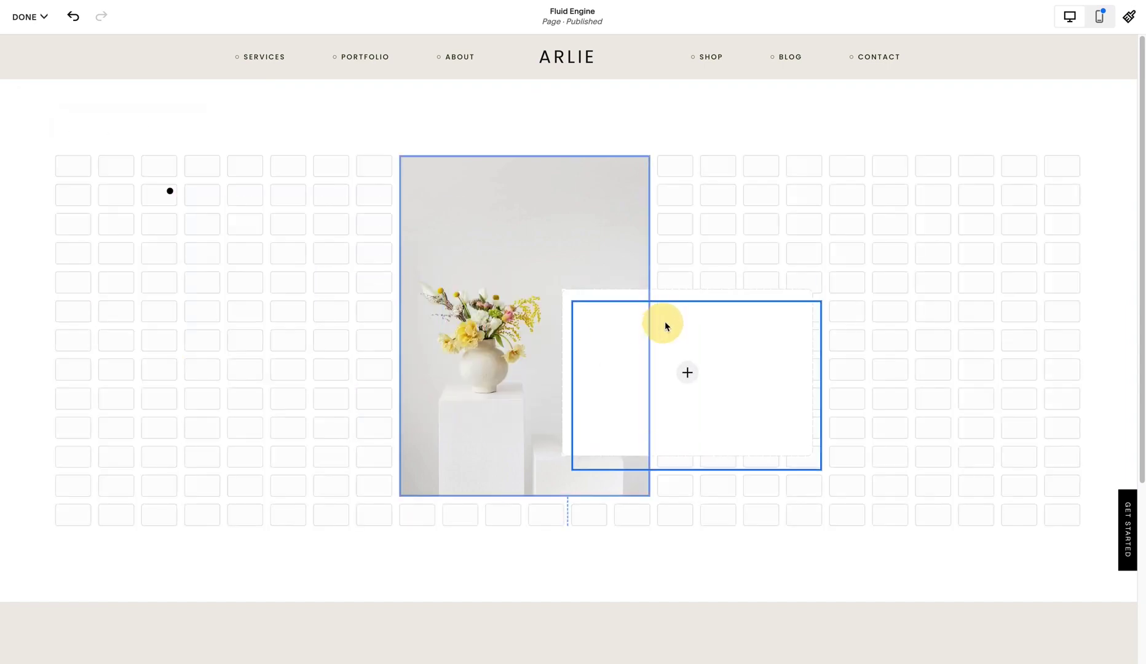